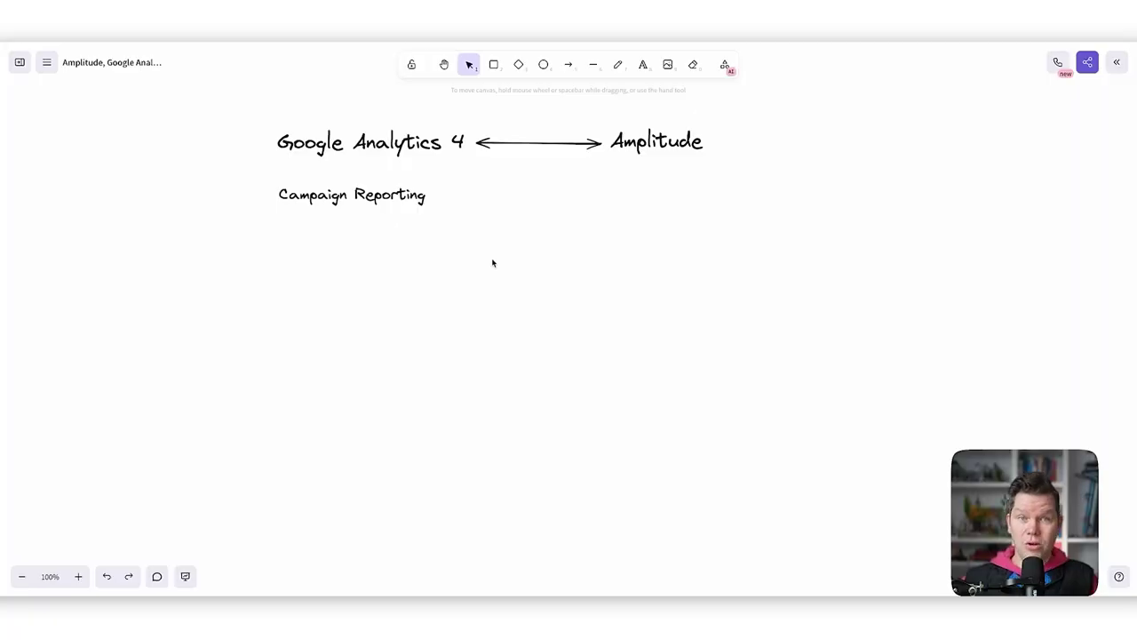
Step: Bring back the Campaign Reporting boxes: weekly analysis of campaign performance, channel performance, campaign performance, where to do something, and the Marketing Team audience
key("ctrl+shift+z")
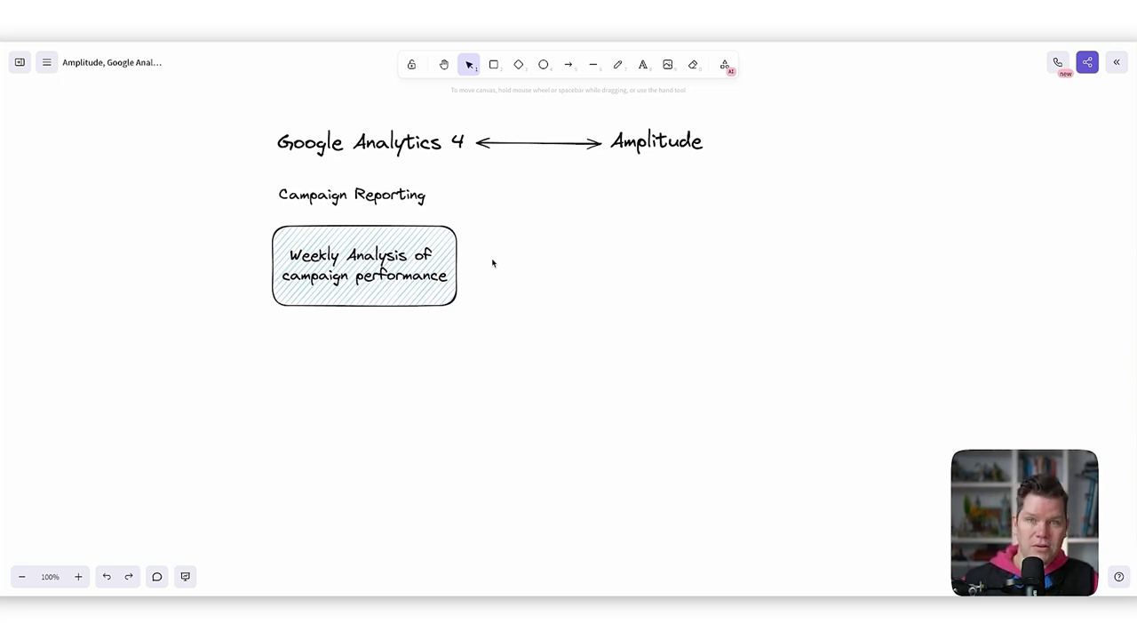
key("ctrl+v")
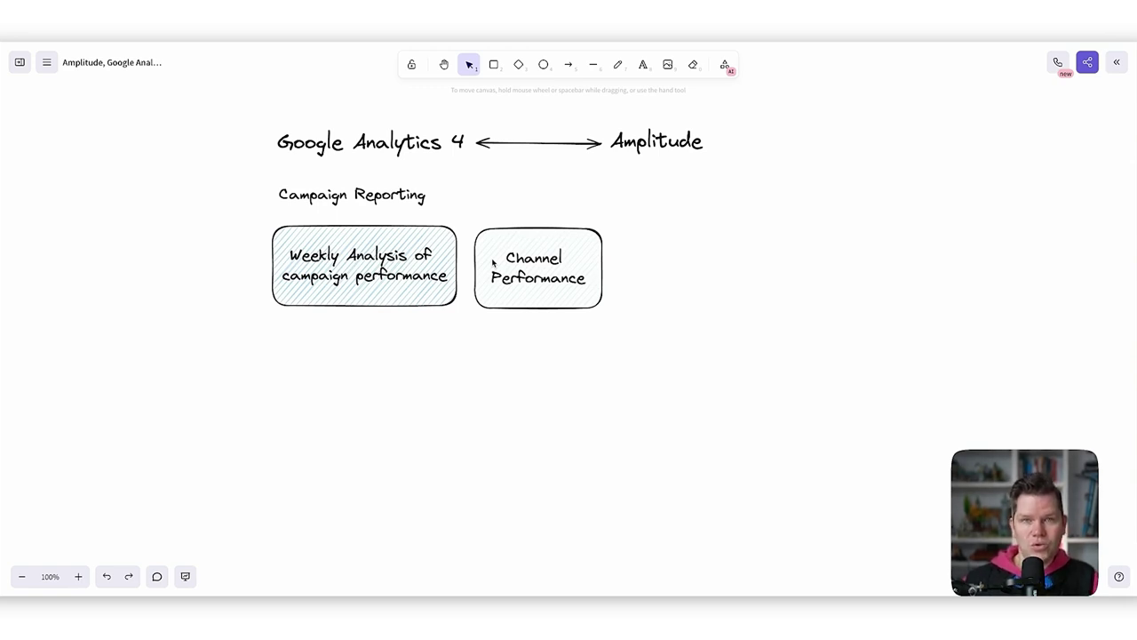
left_click(494, 263)
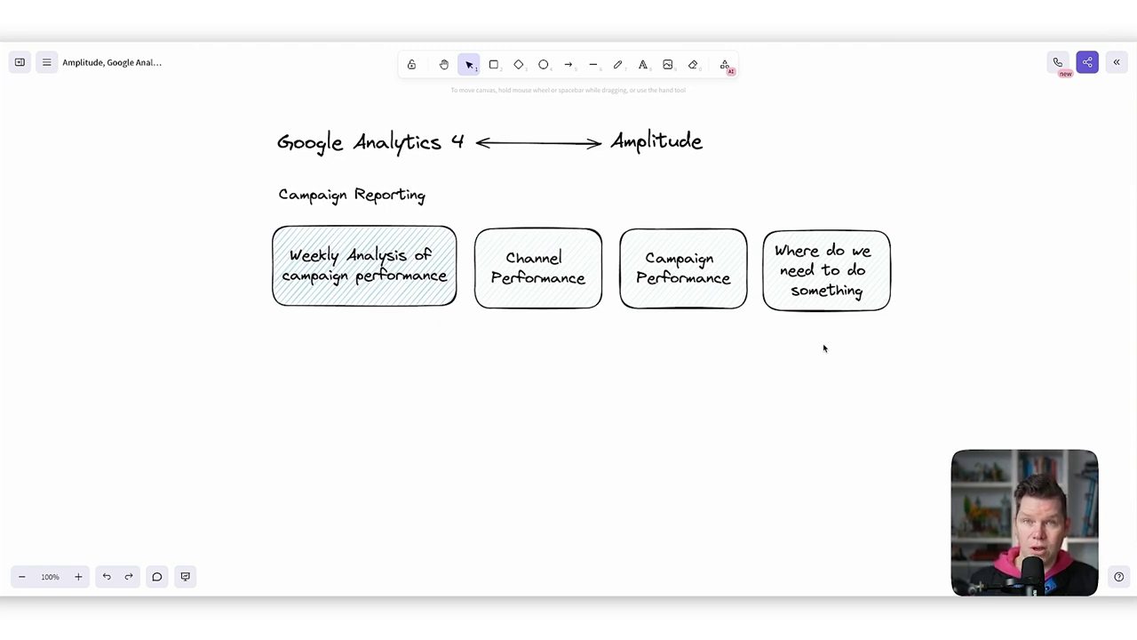
key("ctrl+z")
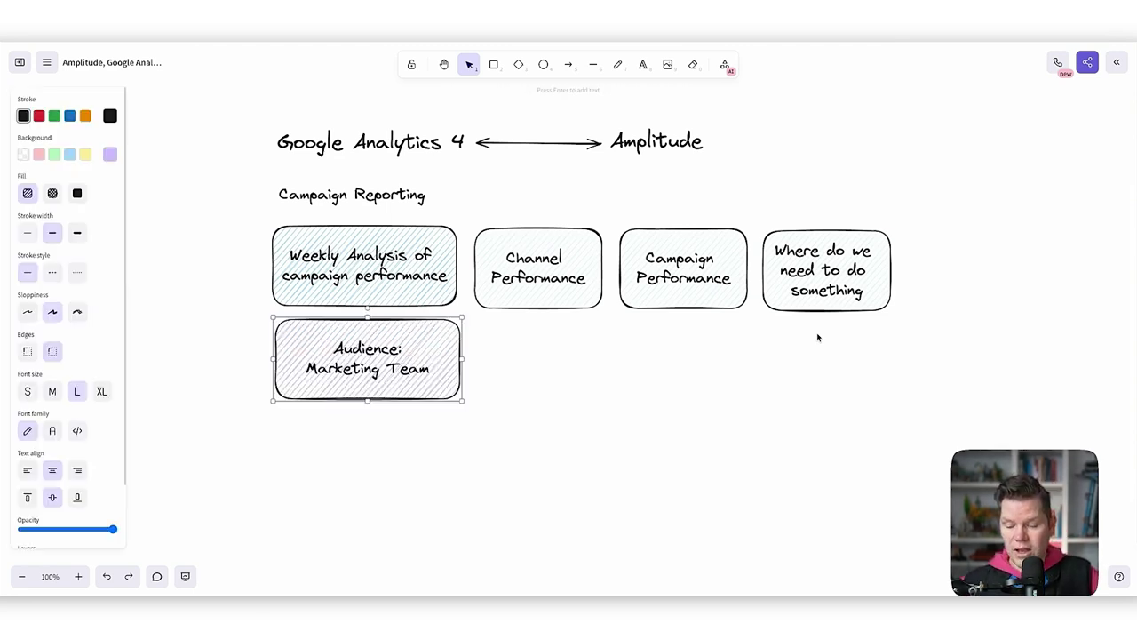
left_click(819, 337)
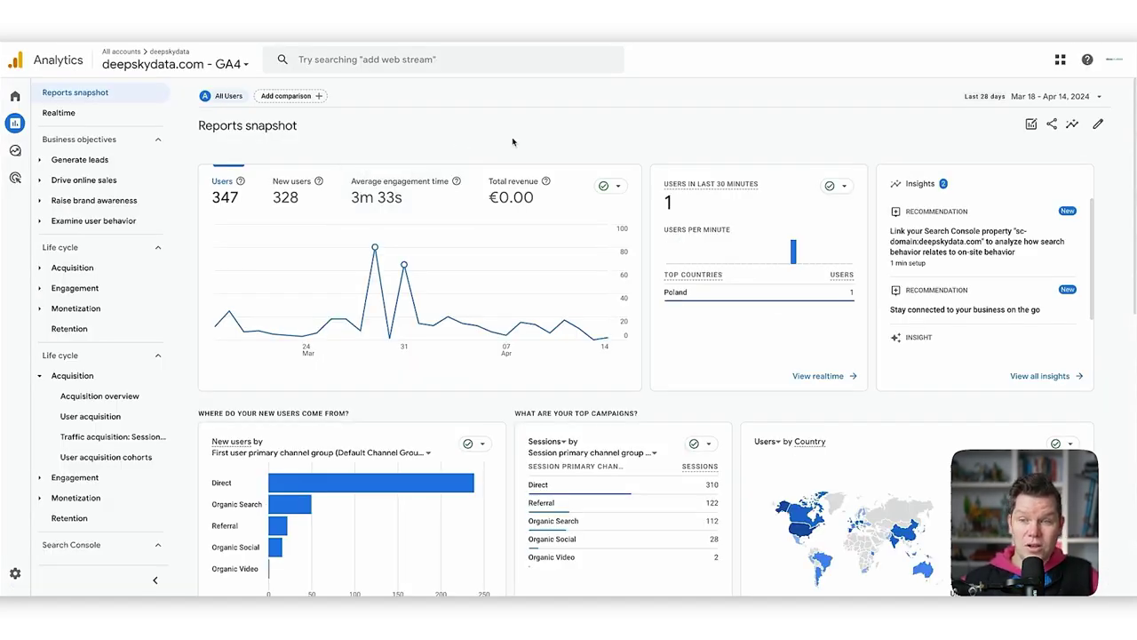
Step: In Google Analytics, view the Acquisition overview of the Life cycle reports and open the Traffic acquisition report
left_click(75, 274)
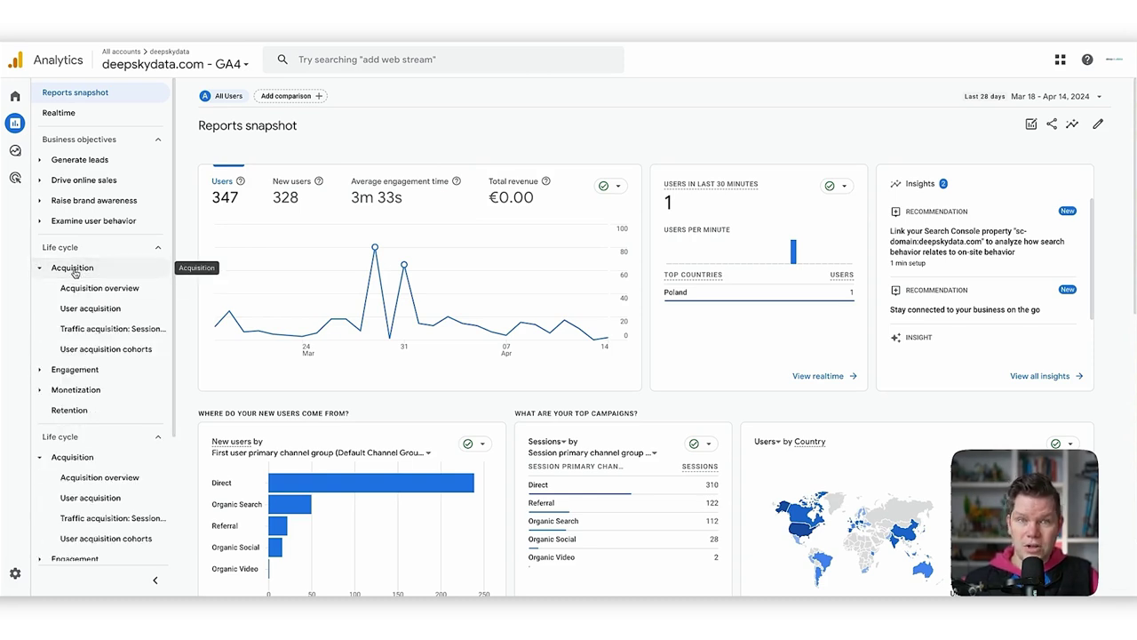
left_click(124, 287)
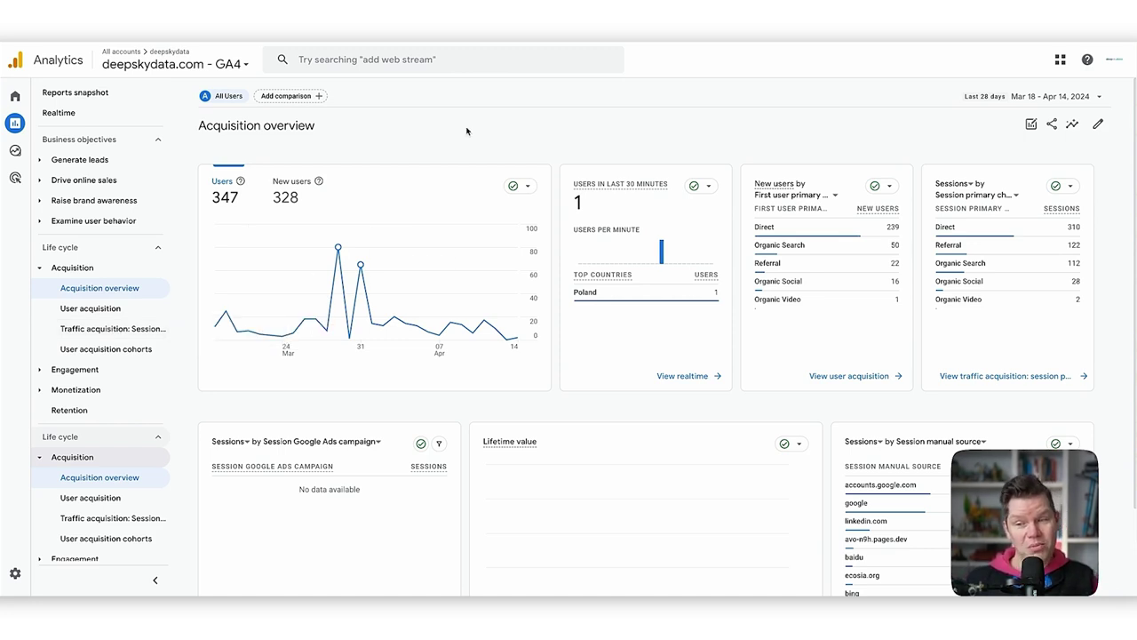
left_click(123, 330)
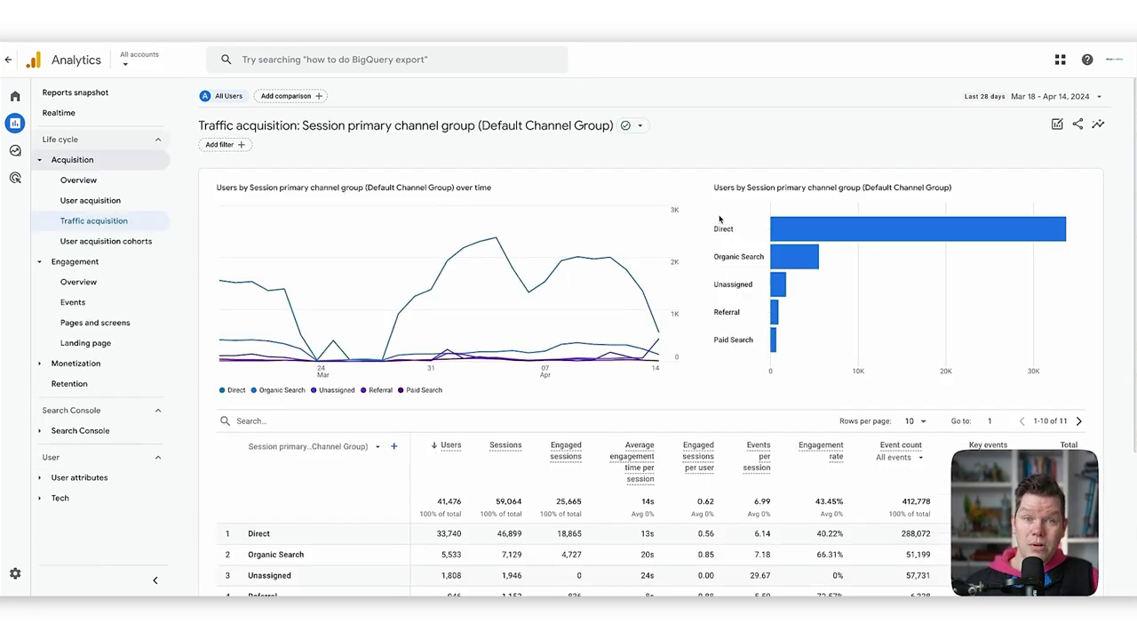
Step: In the traffic acquisition table, limit the event count to add_to_cart and the key events to purchase
scroll(741, 190, "down", 1)
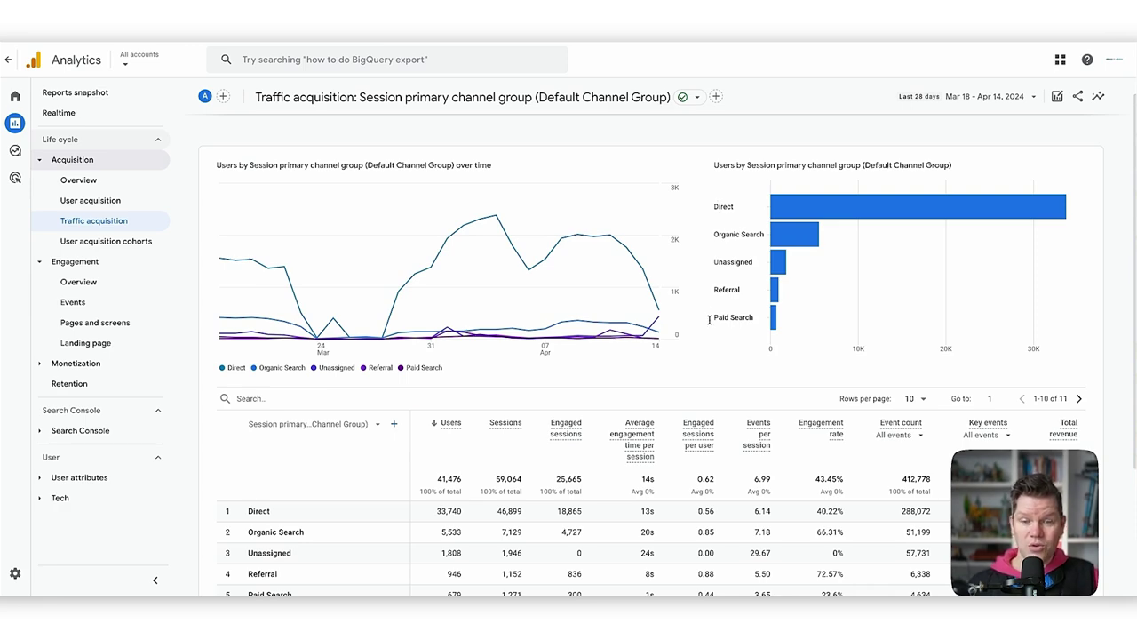
scroll(709, 320, "down", 5)
scroll(534, 356, "up", 2)
scroll(310, 391, "down", 1)
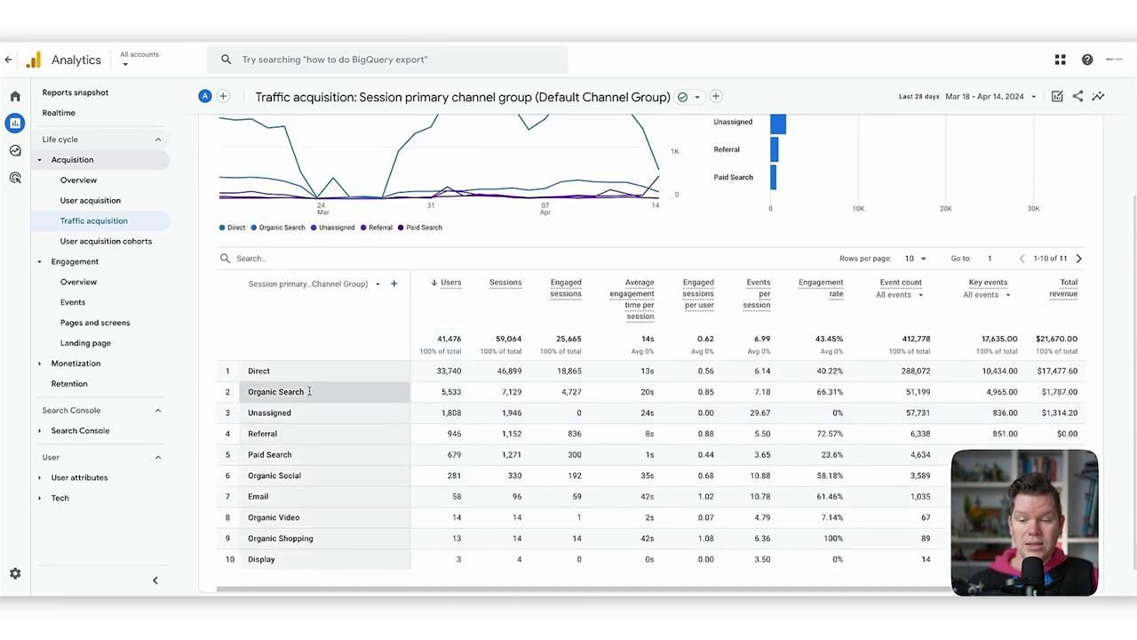
scroll(533, 338, "up", 2)
scroll(604, 329, "down", 3)
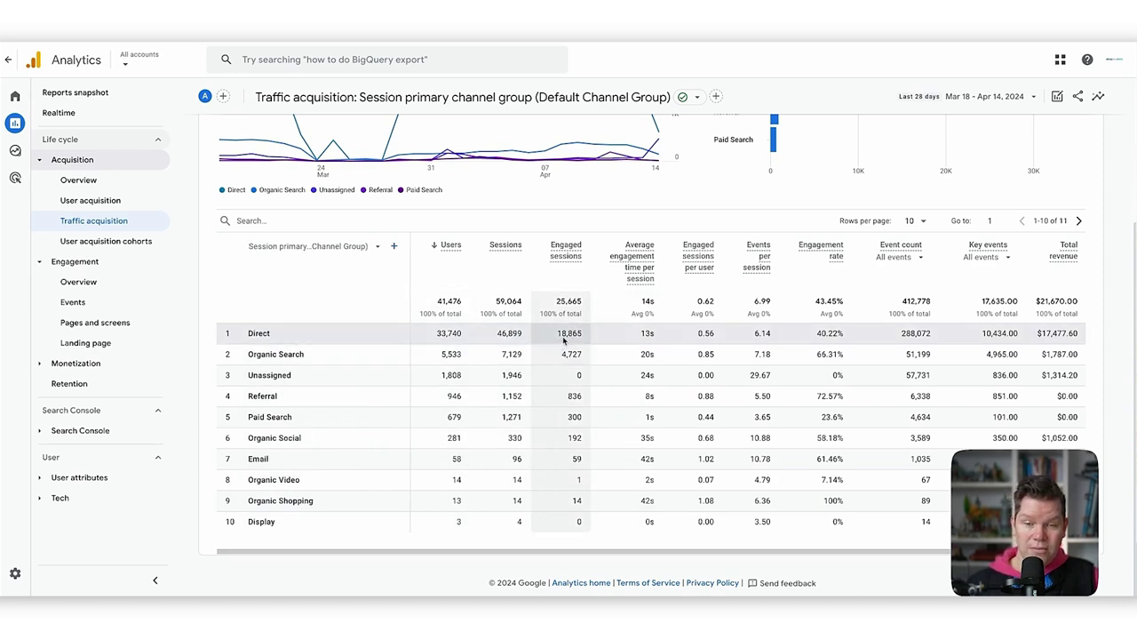
left_click(922, 258)
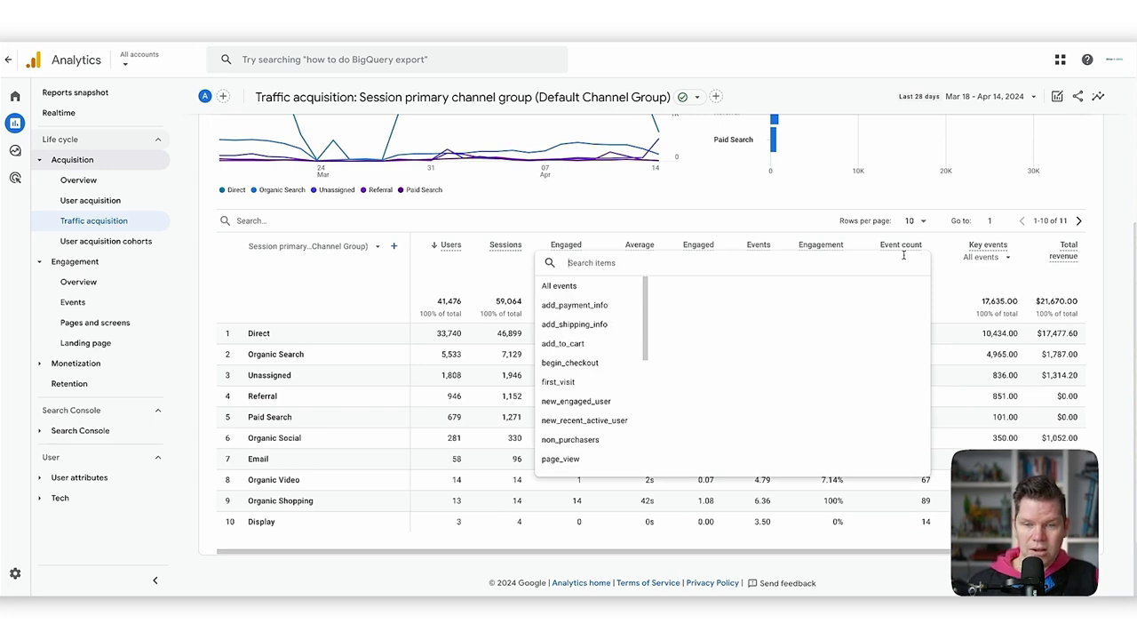
left_click(599, 342)
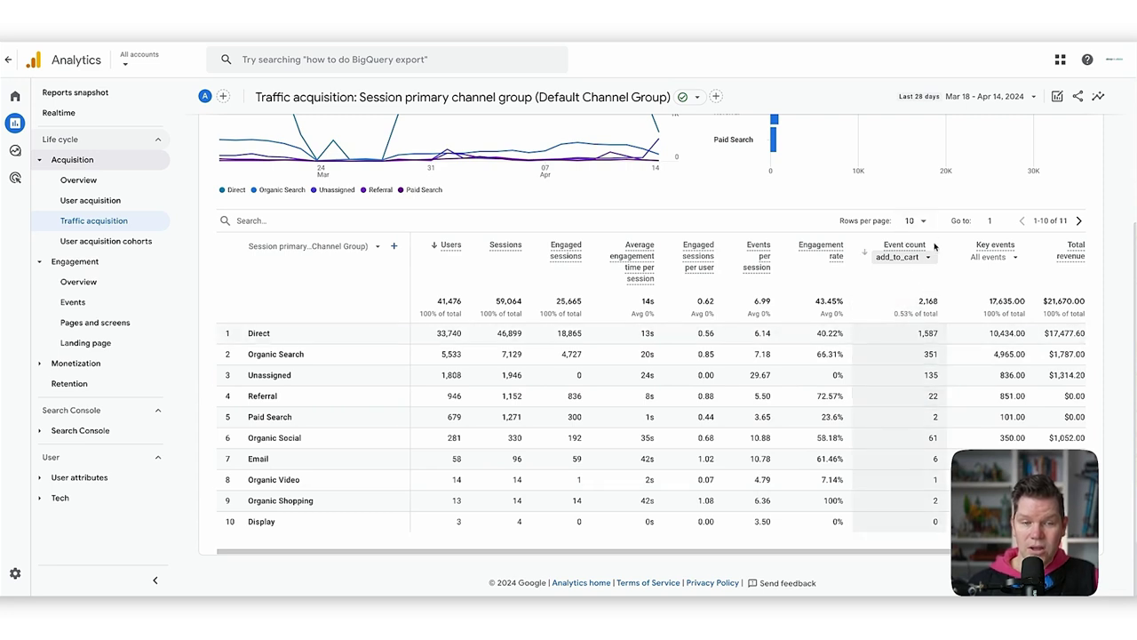
left_click(1018, 259)
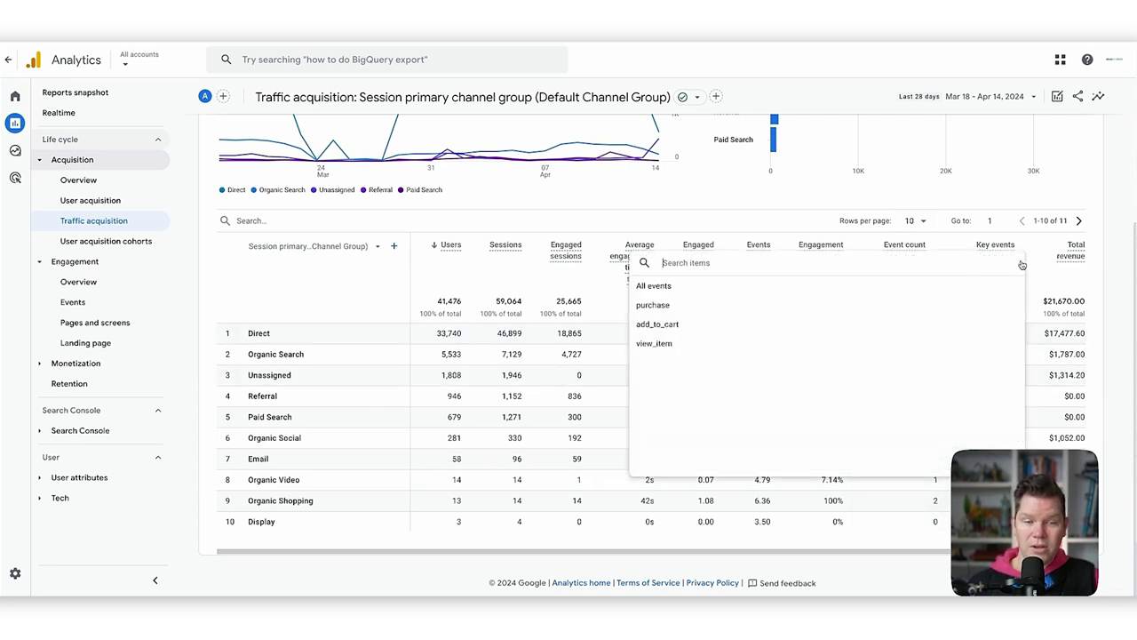
left_click(652, 305)
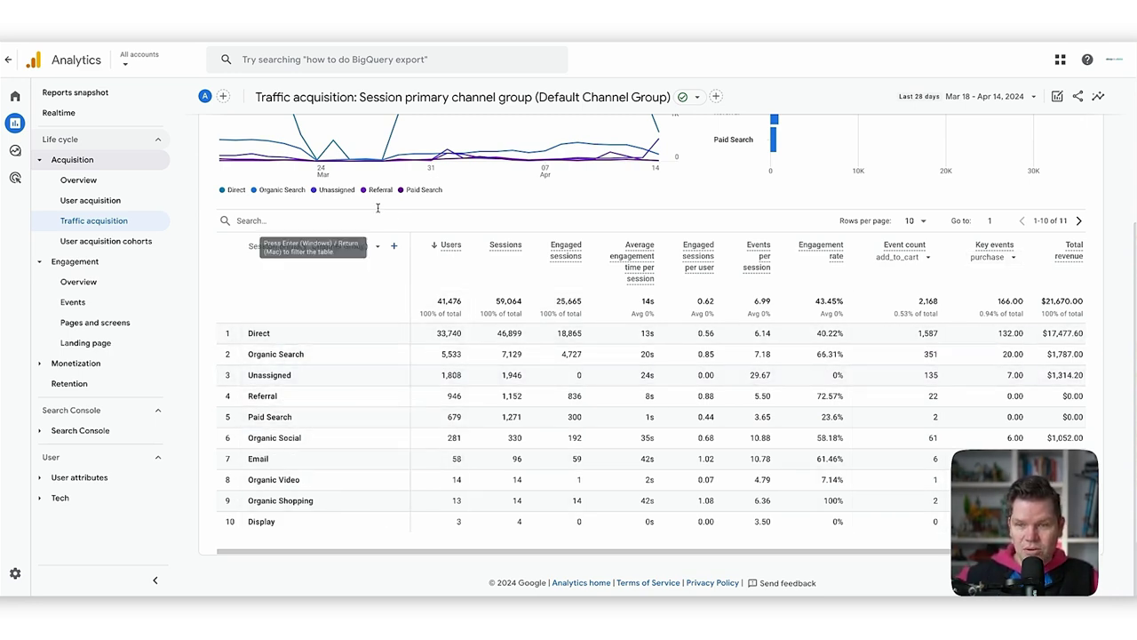
Step: Change the table's primary dimension to Session campaign and review the performance of the individual campaigns
left_click(375, 246)
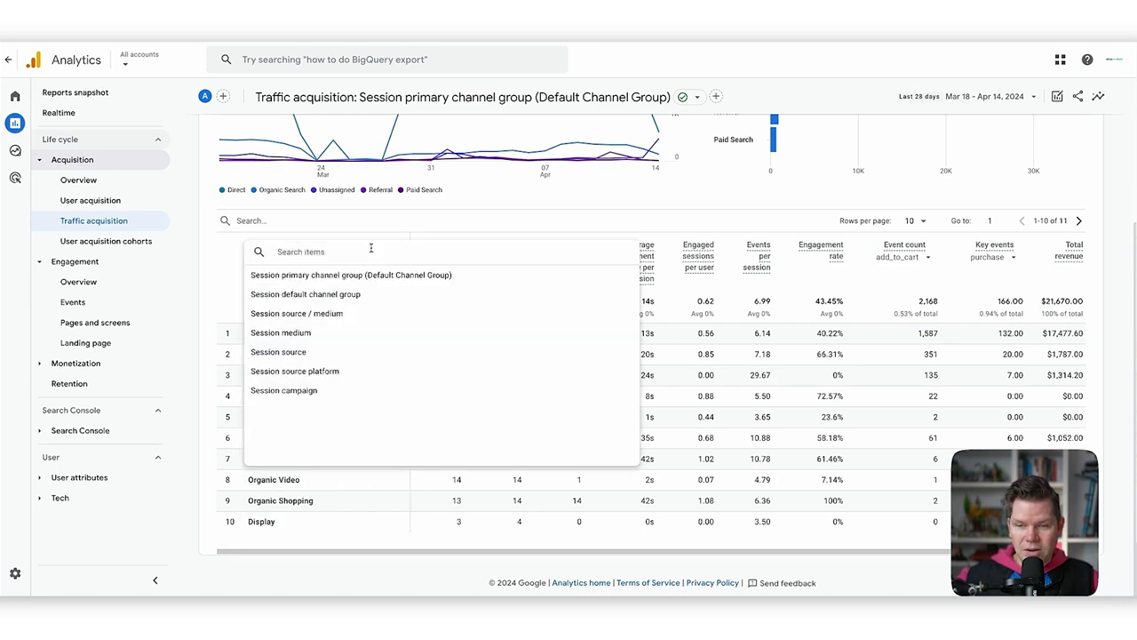
left_click(307, 391)
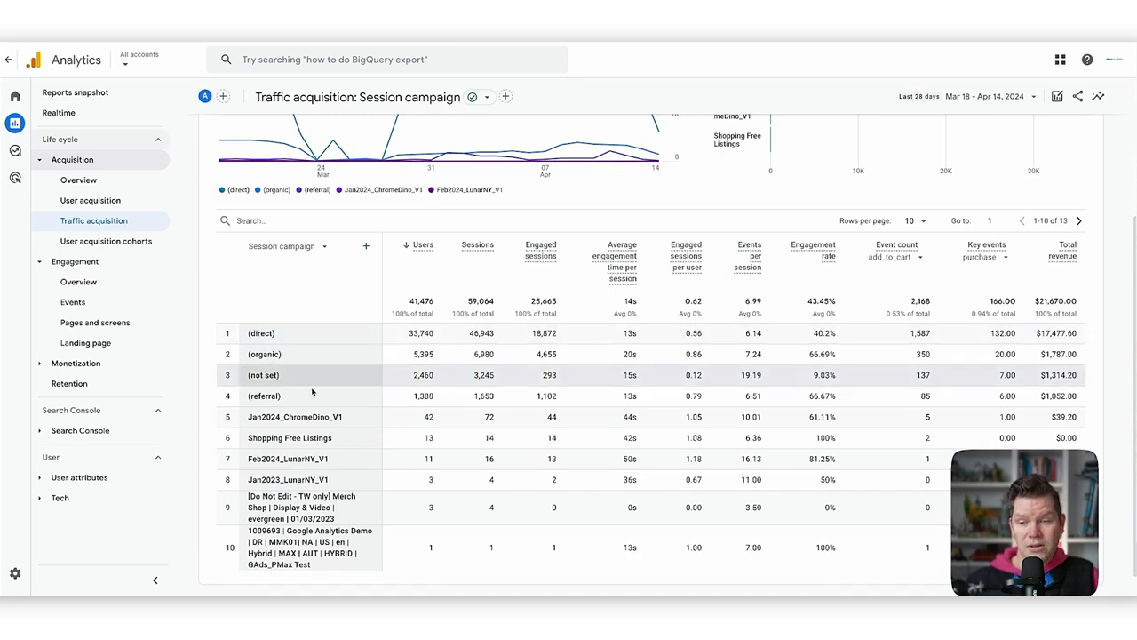
scroll(338, 414, "down", 1)
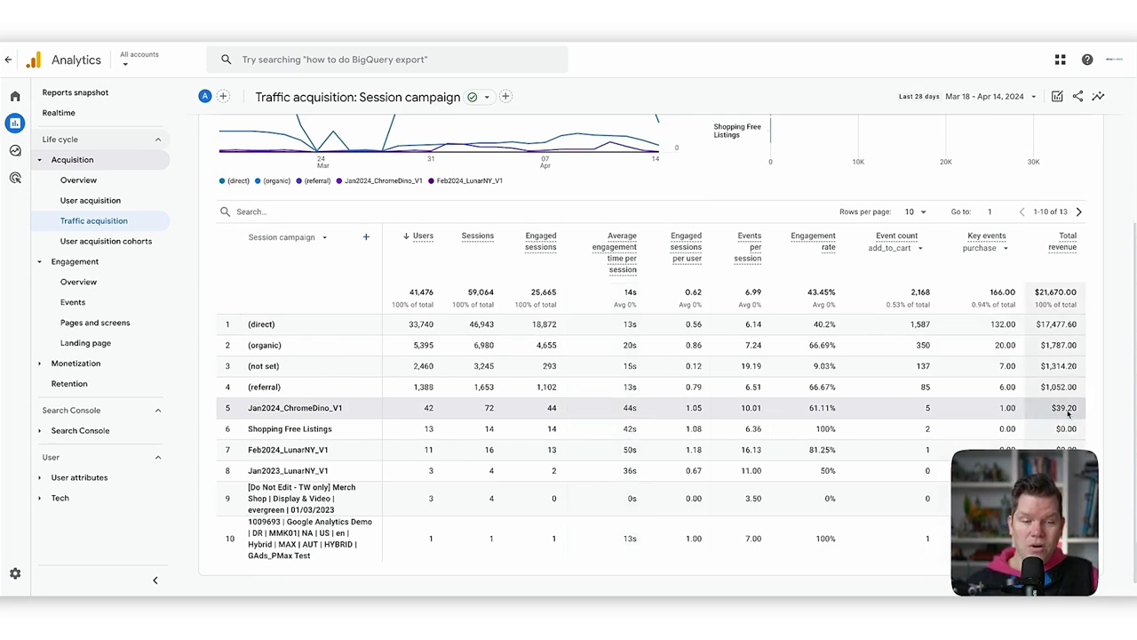
scroll(356, 457, "down", 2)
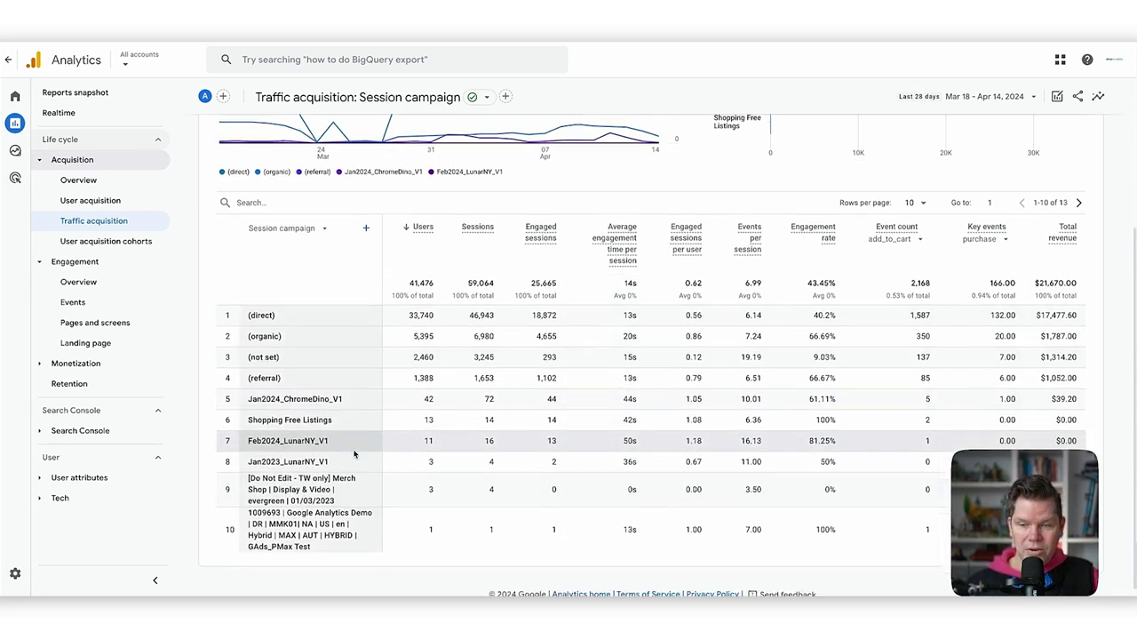
scroll(368, 406, "up", 5)
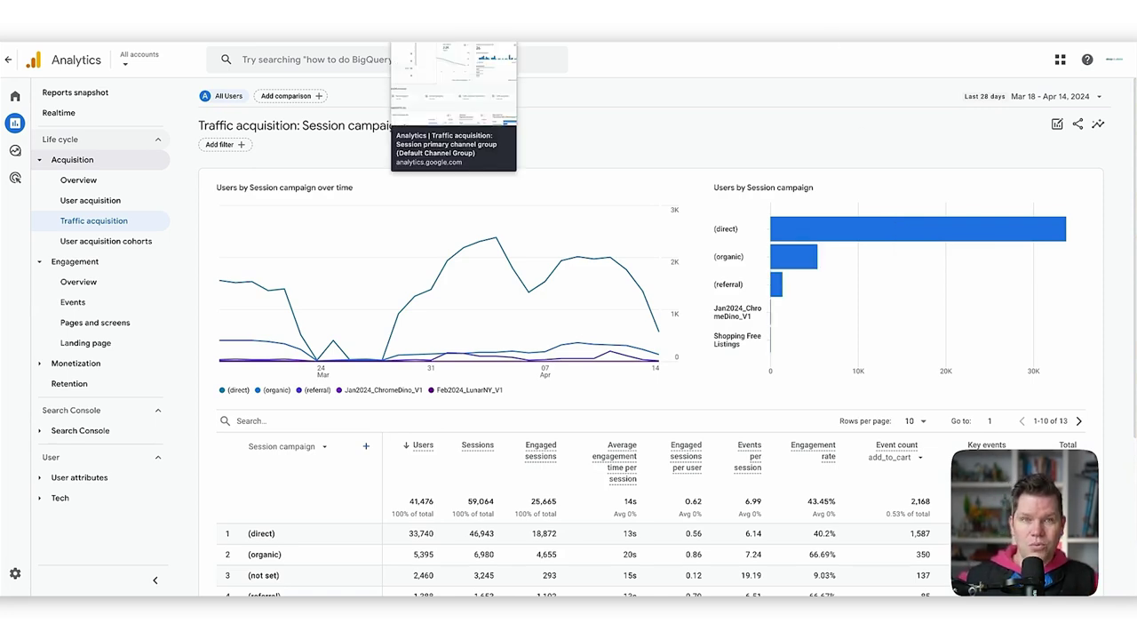
Step: Customize the Traffic acquisition report of the deepskydata.com - GA4 property, hiding its line chart and bar chart
left_click(449, 27)
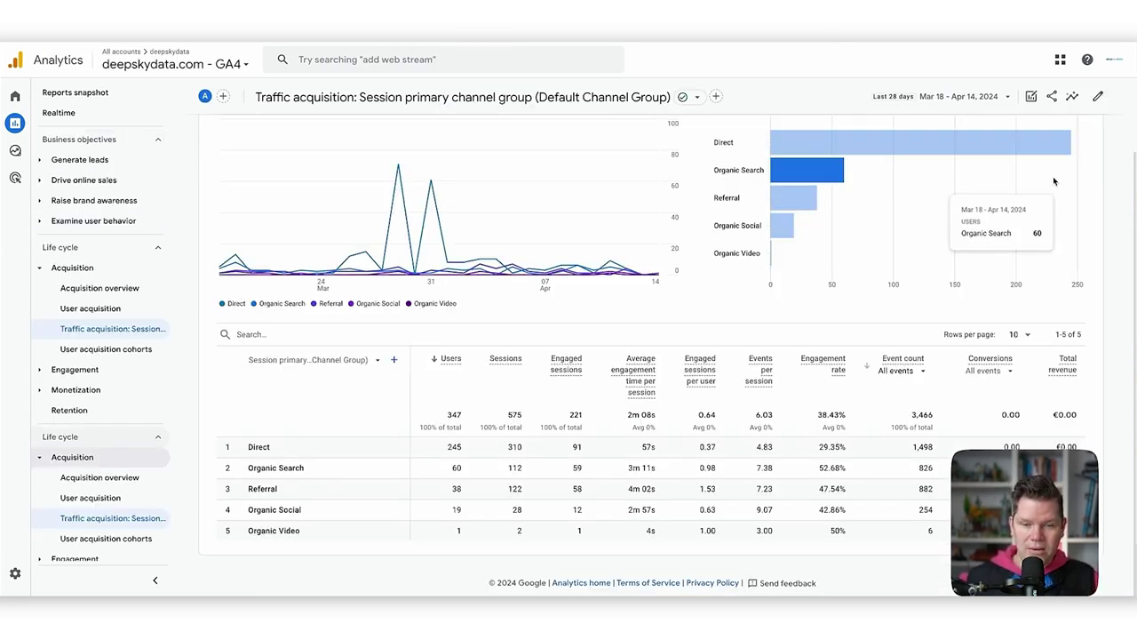
left_click(1100, 96)
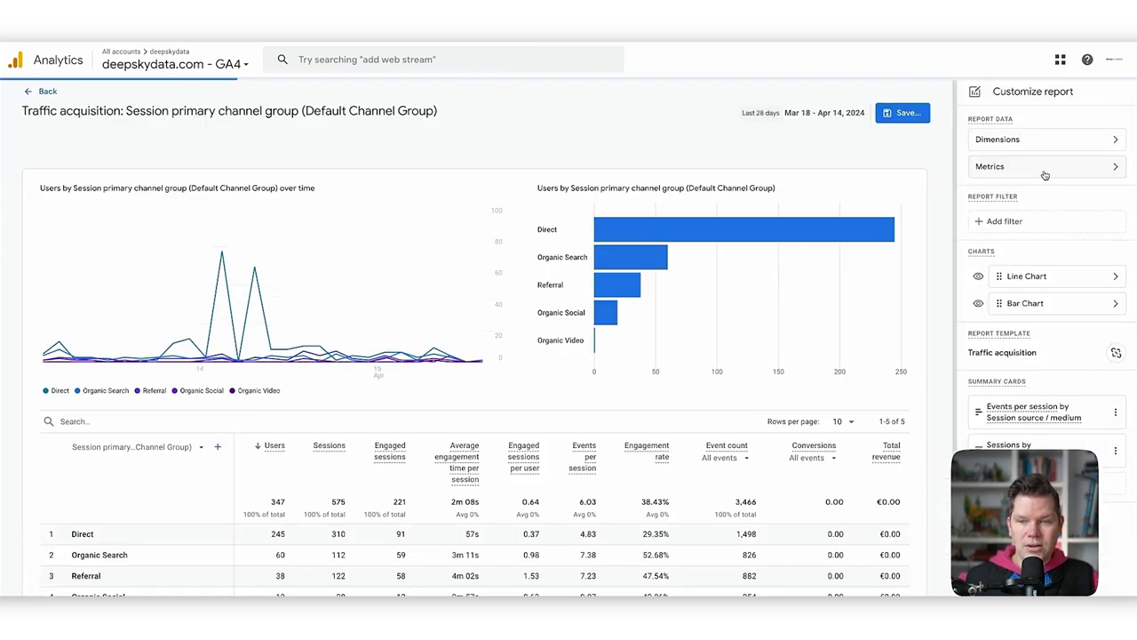
scroll(470, 258, "down", 1)
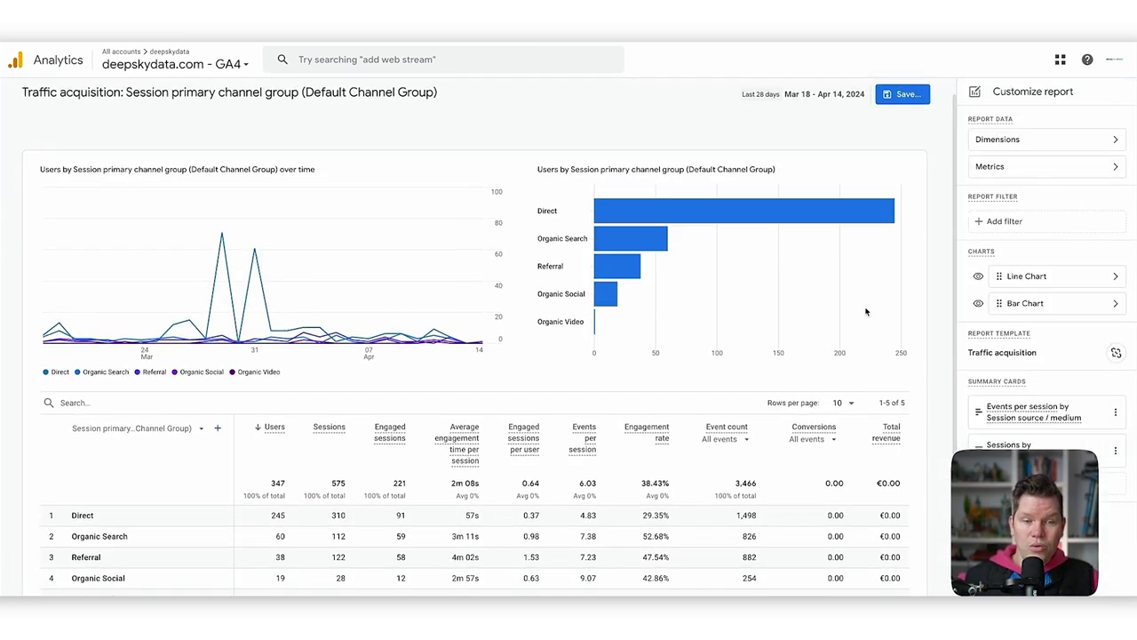
left_click(980, 278)
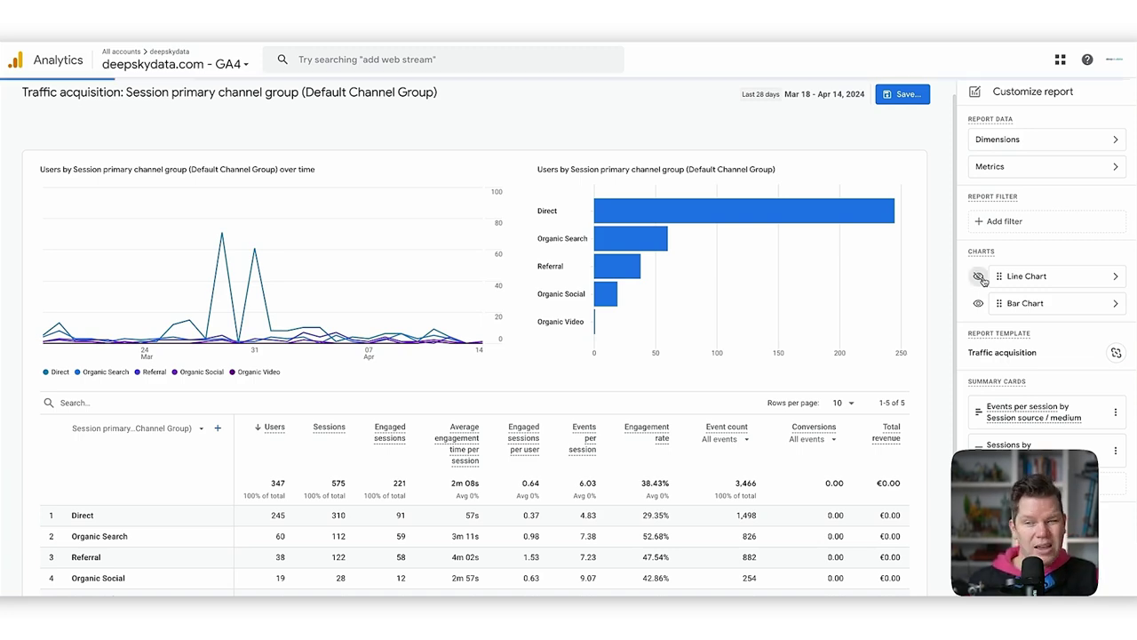
left_click(978, 304)
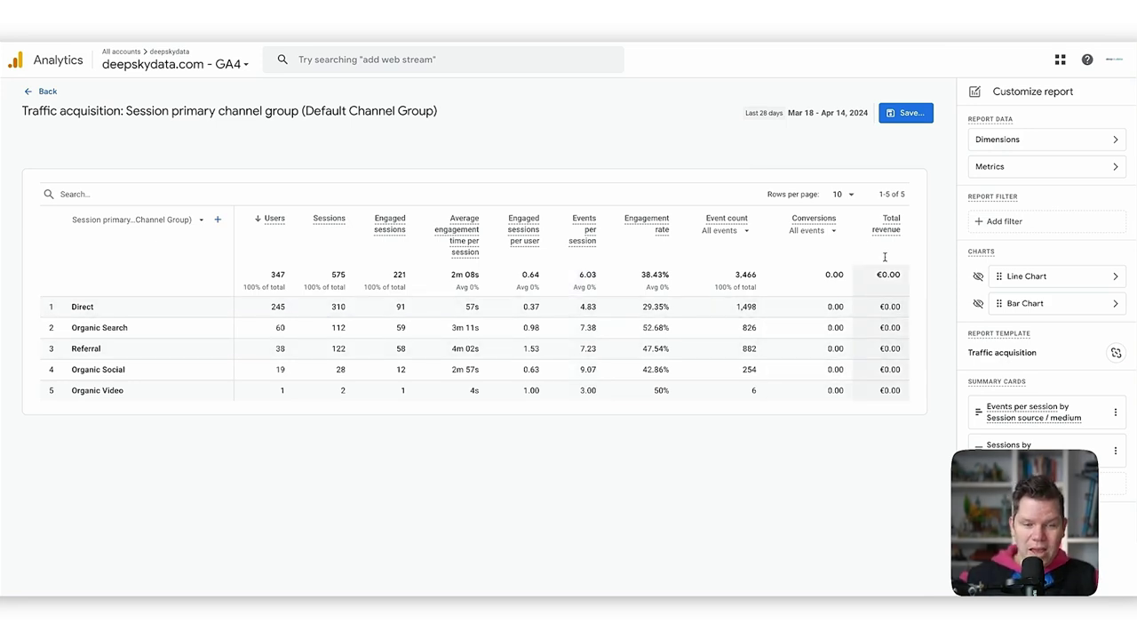
Step: Remove the Session medium, Session source and Session source platform dimensions from the report and apply the change
left_click(1072, 148)
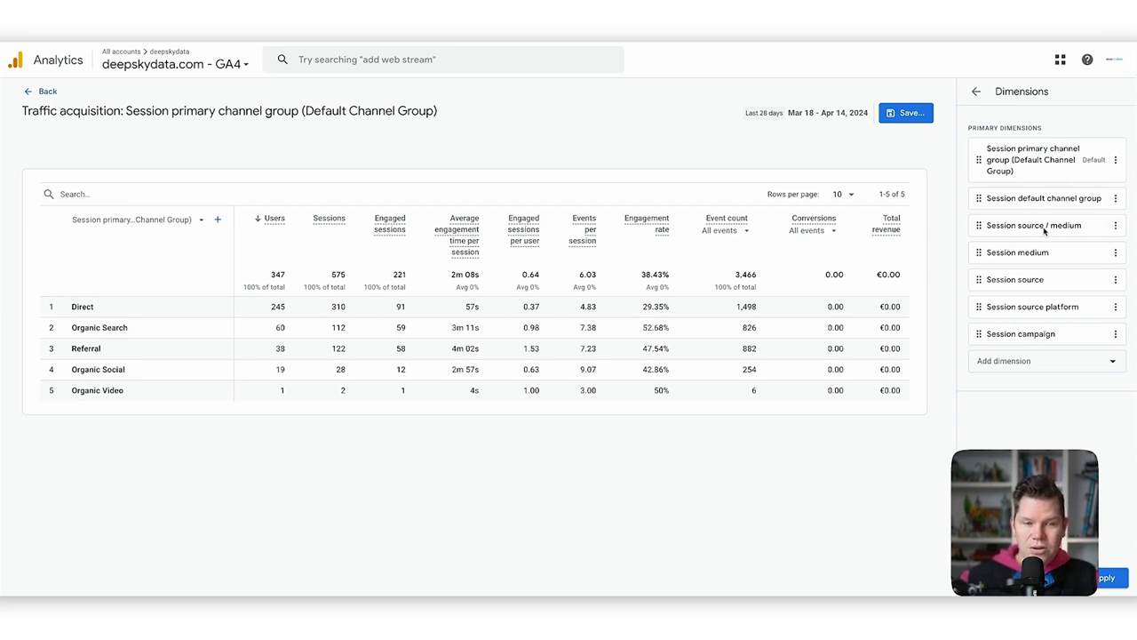
left_click(1116, 253)
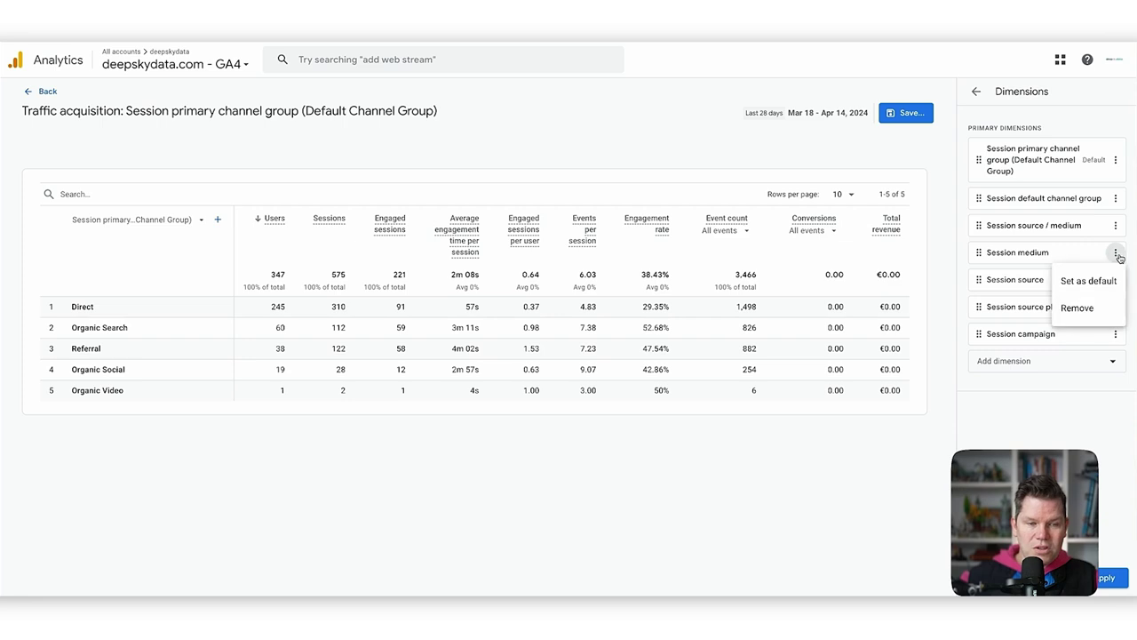
left_click(1097, 317)
left_click(1116, 255)
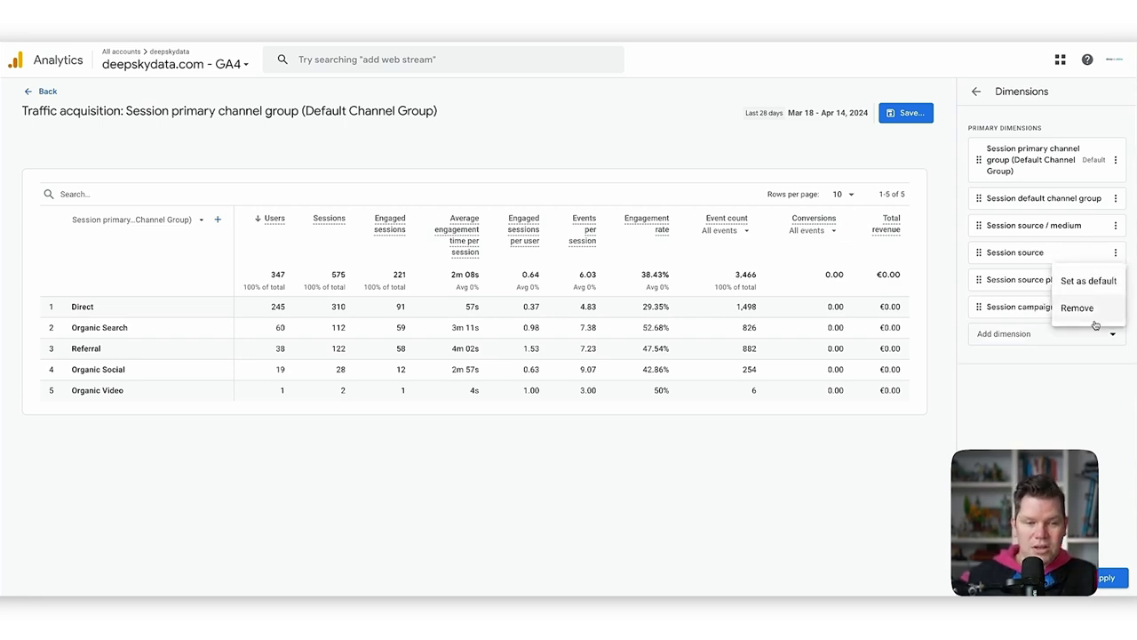
left_click(1095, 311)
left_click(1116, 252)
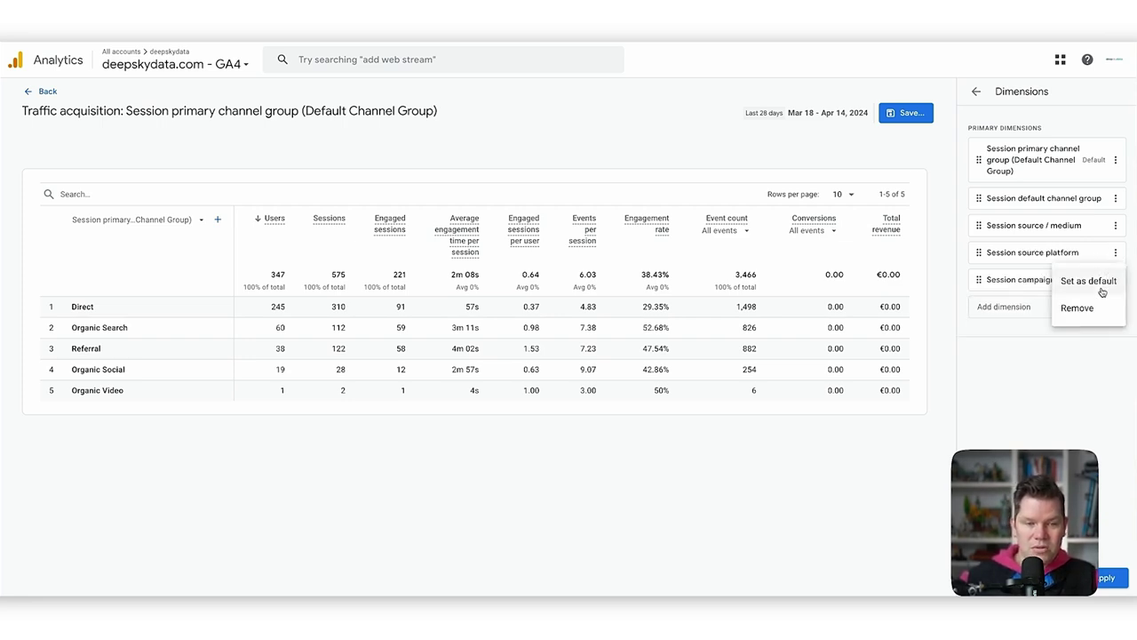
left_click(1104, 311)
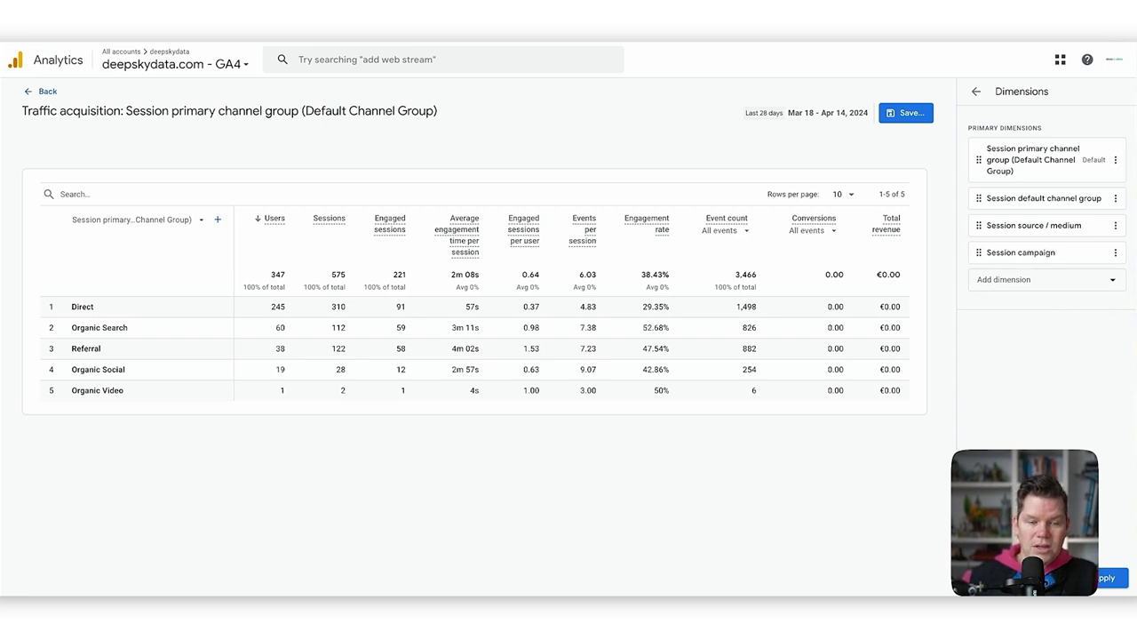
left_click(1113, 578)
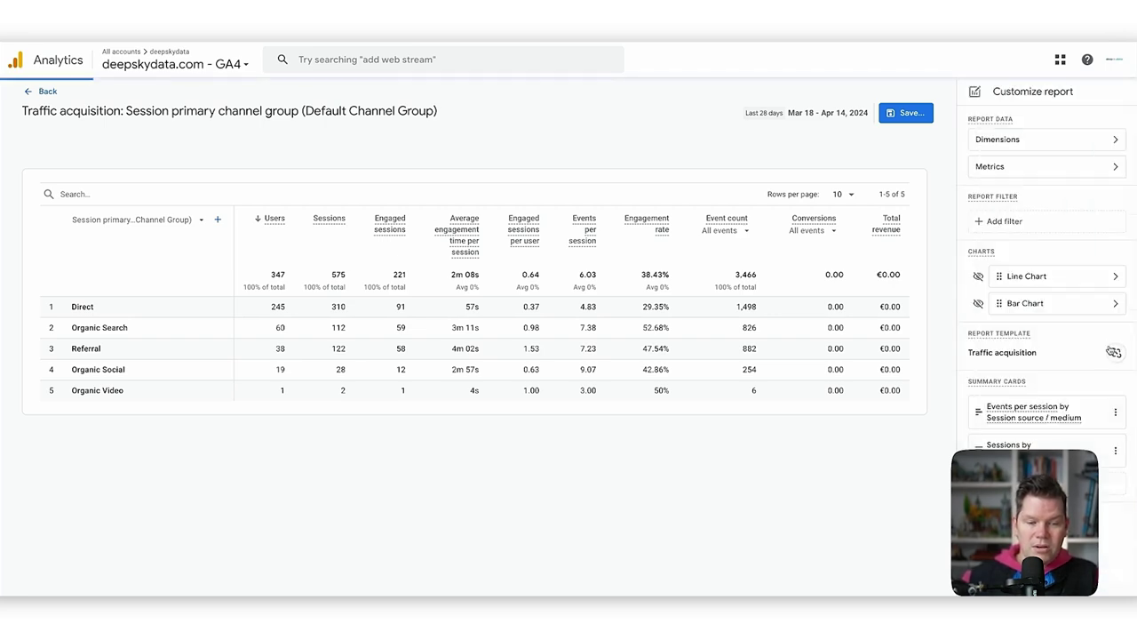
Step: Remove the Engaged sessions, Engaged sessions per user and Engagement rate metrics from the report and apply the change
left_click(1023, 169)
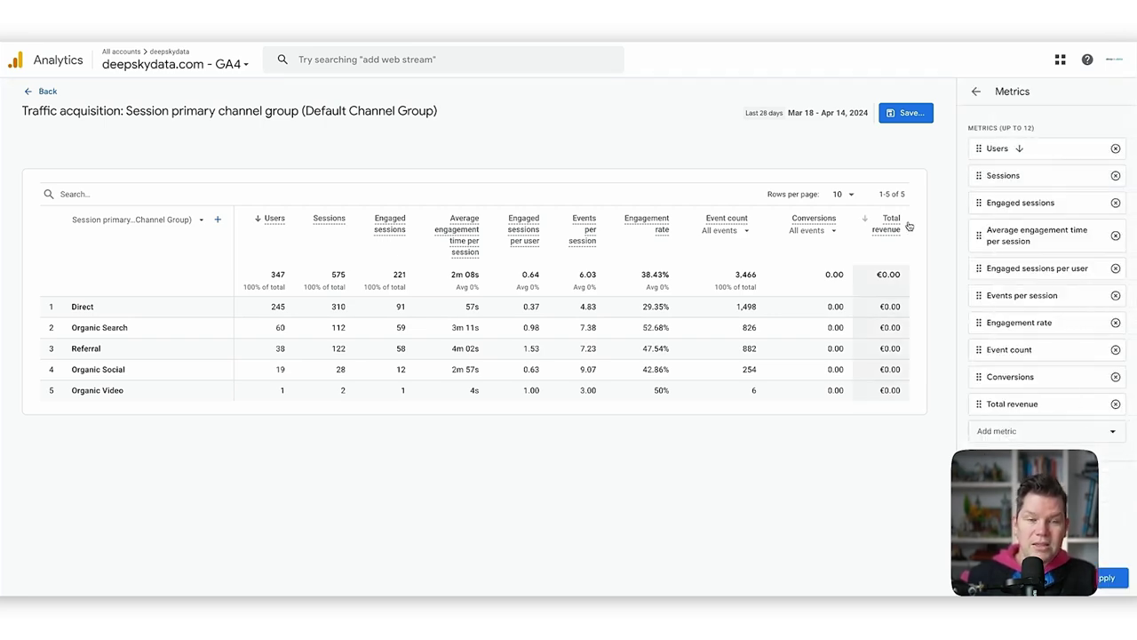
left_click(1116, 203)
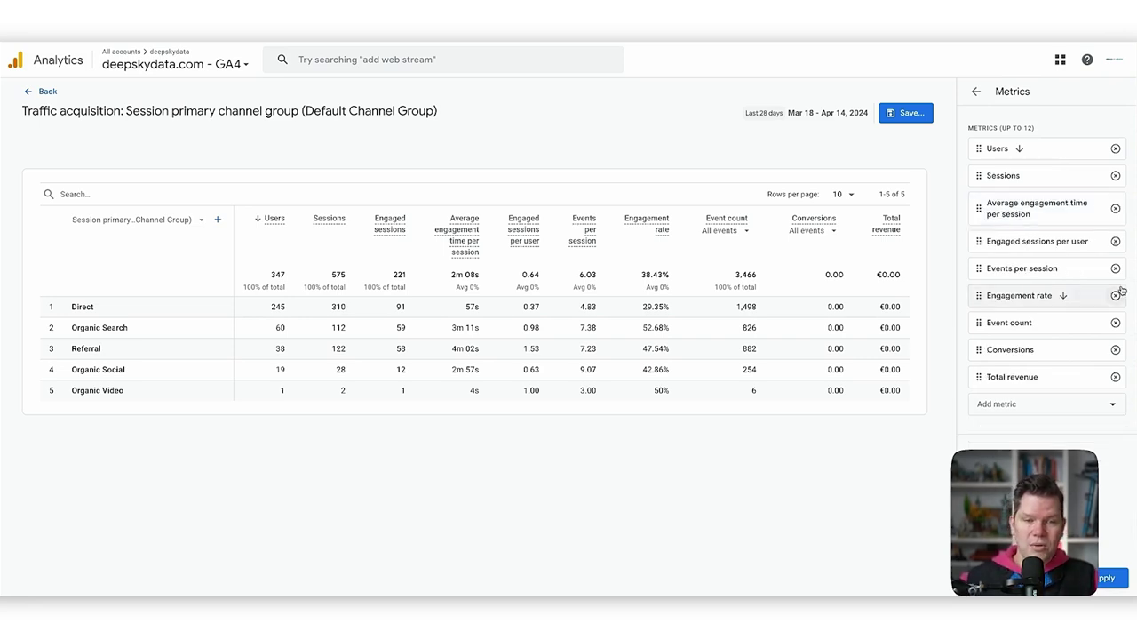
left_click(1115, 241)
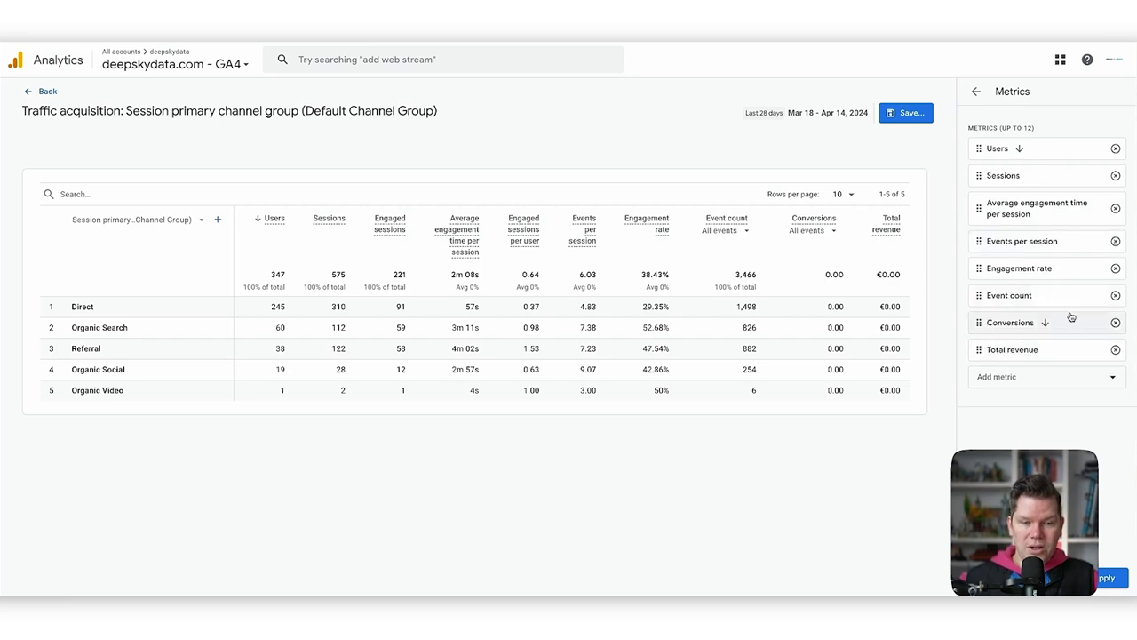
left_click(1115, 267)
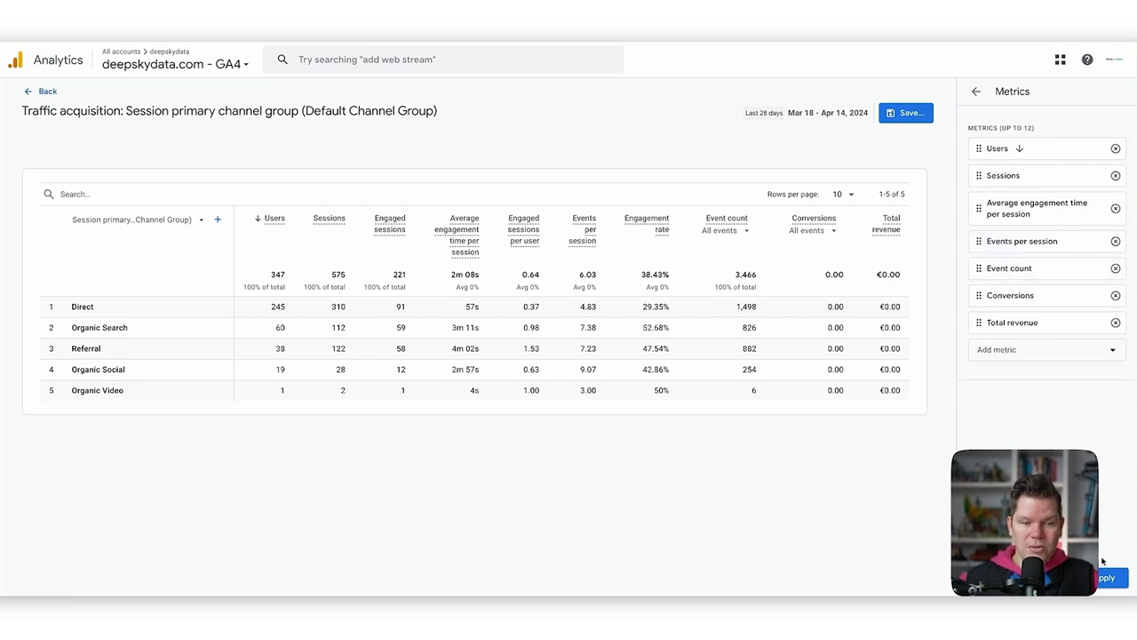
left_click(1108, 578)
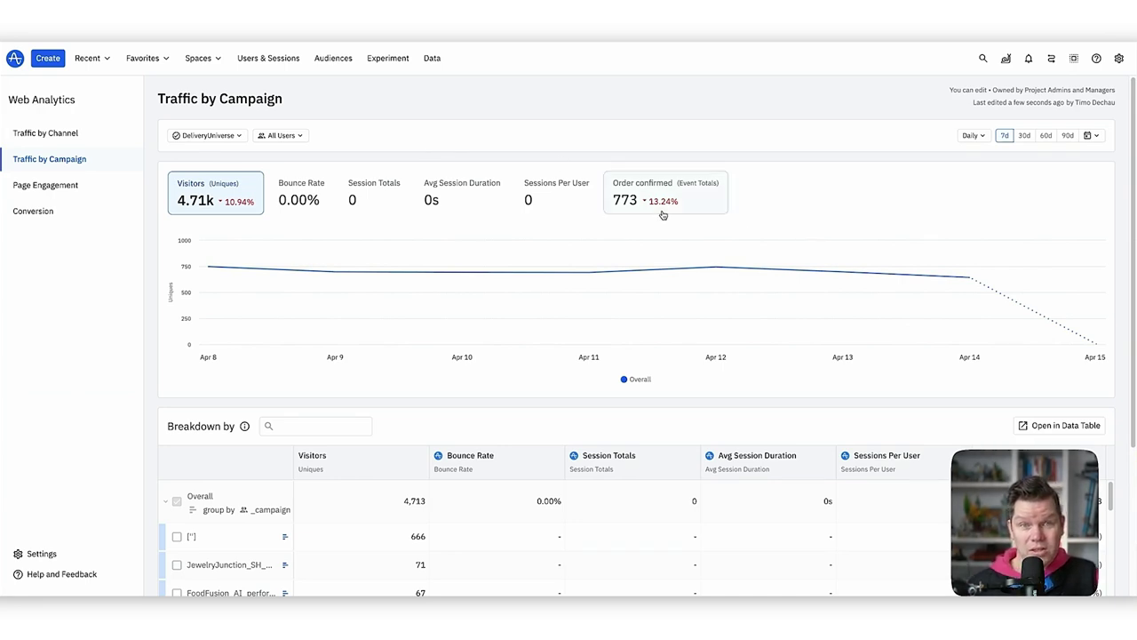
Step: Switch to Amplitude's Web Analytics and examine the Traffic by Campaign breakdown and the Traffic by Channel report
scroll(343, 394, "down", 3)
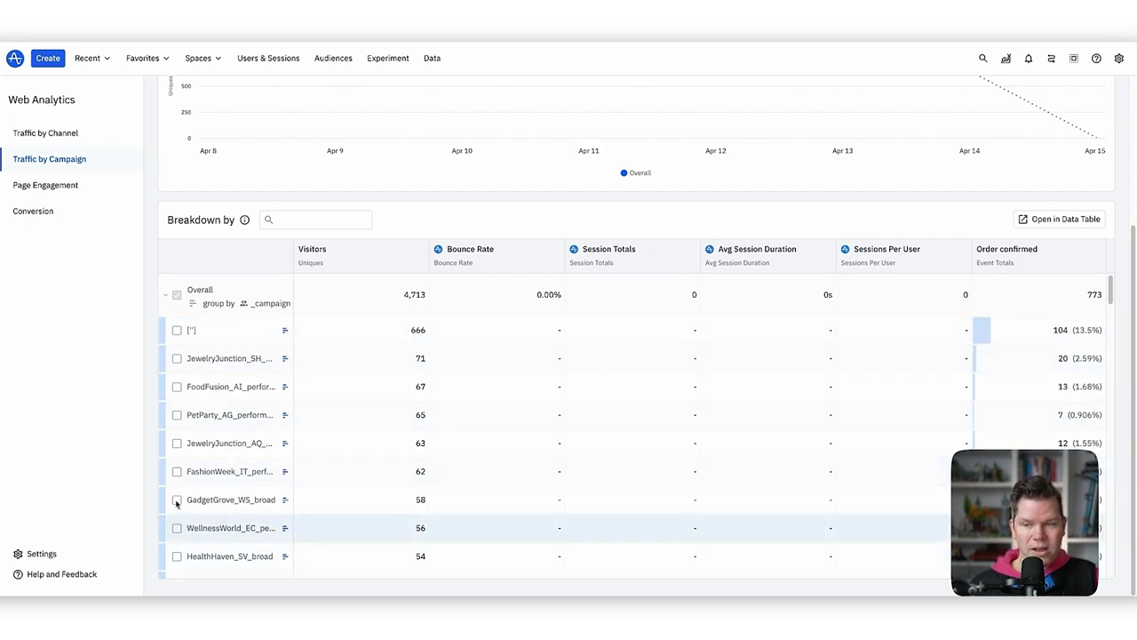
left_click(95, 132)
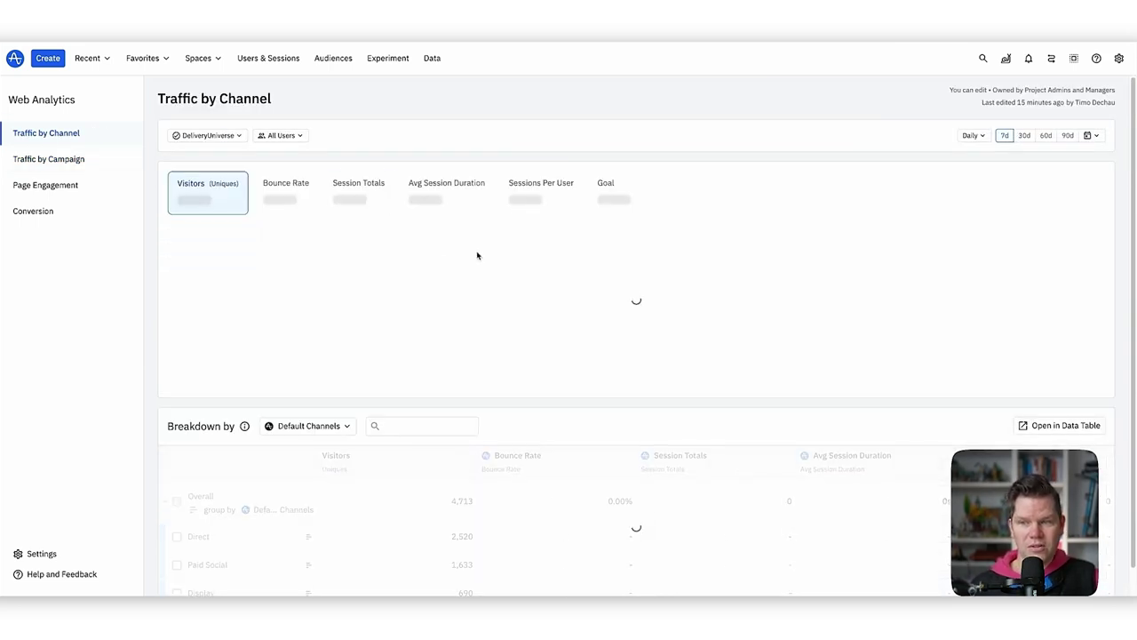
scroll(520, 381, "down", 1)
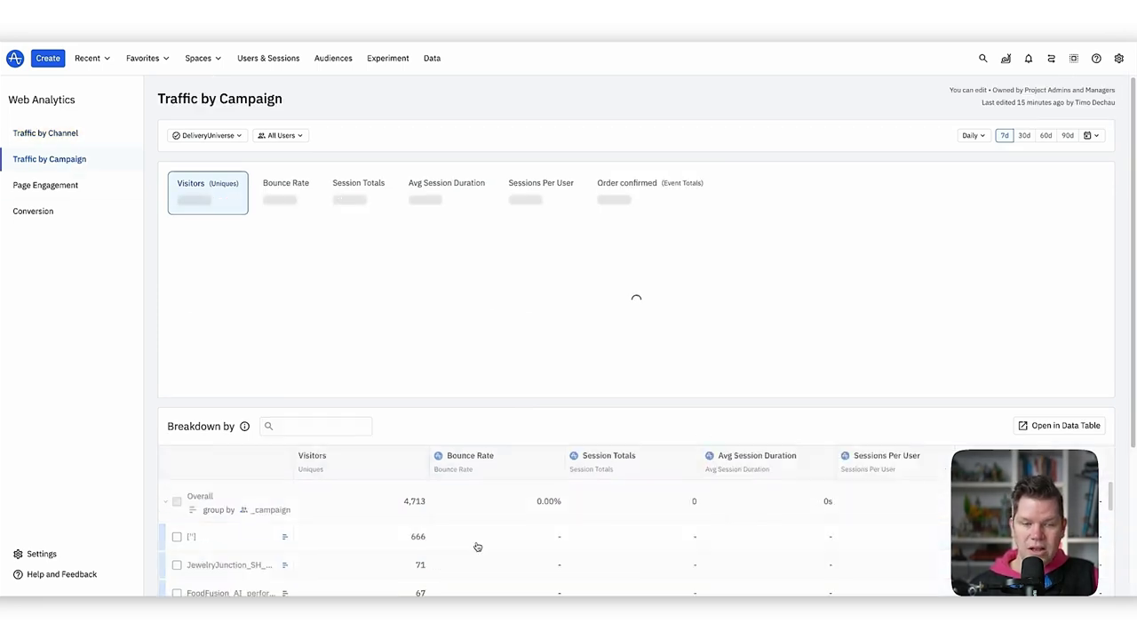
Step: Return to Traffic by Campaign, review visitors and confirmed orders per campaign, and open the breakdown as a data table
scroll(436, 502, "down", 3)
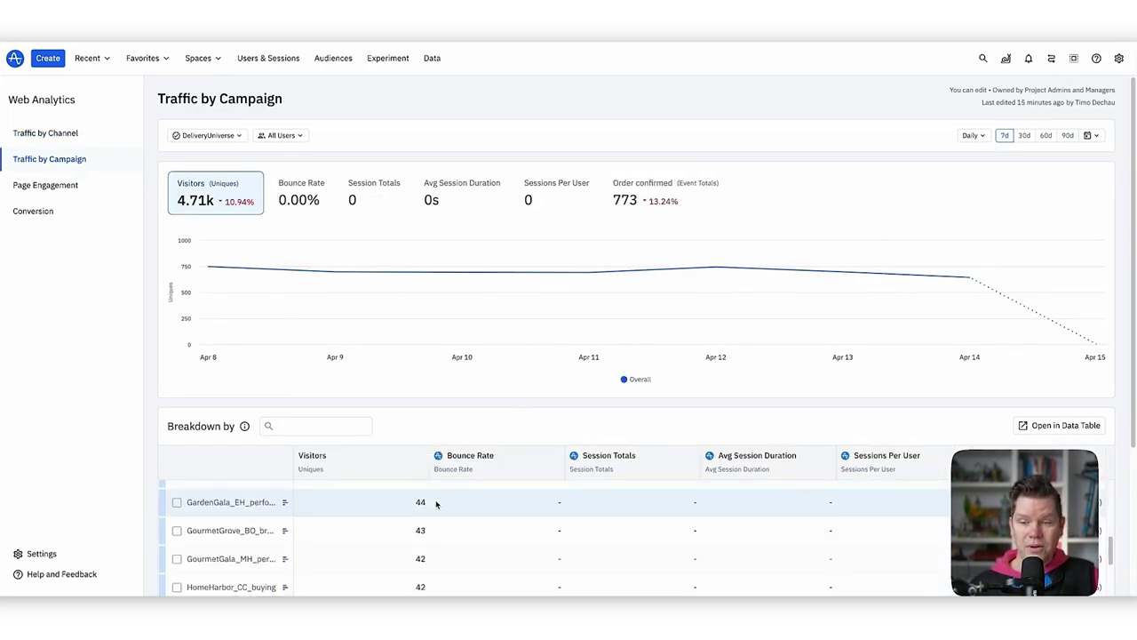
scroll(604, 444, "down", 2)
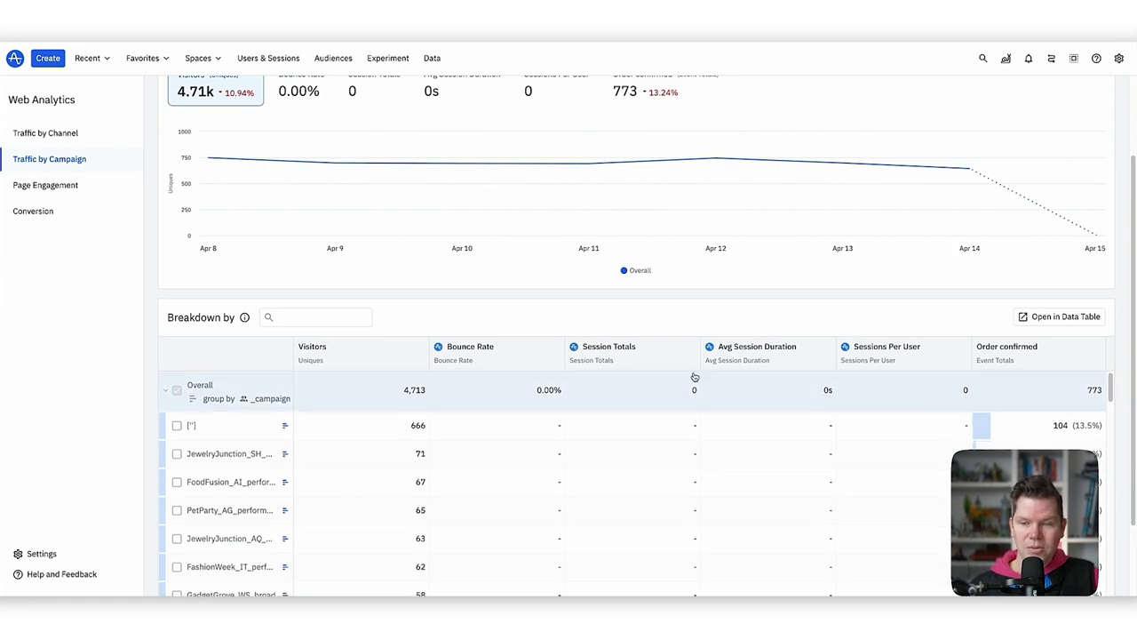
left_click(79, 165)
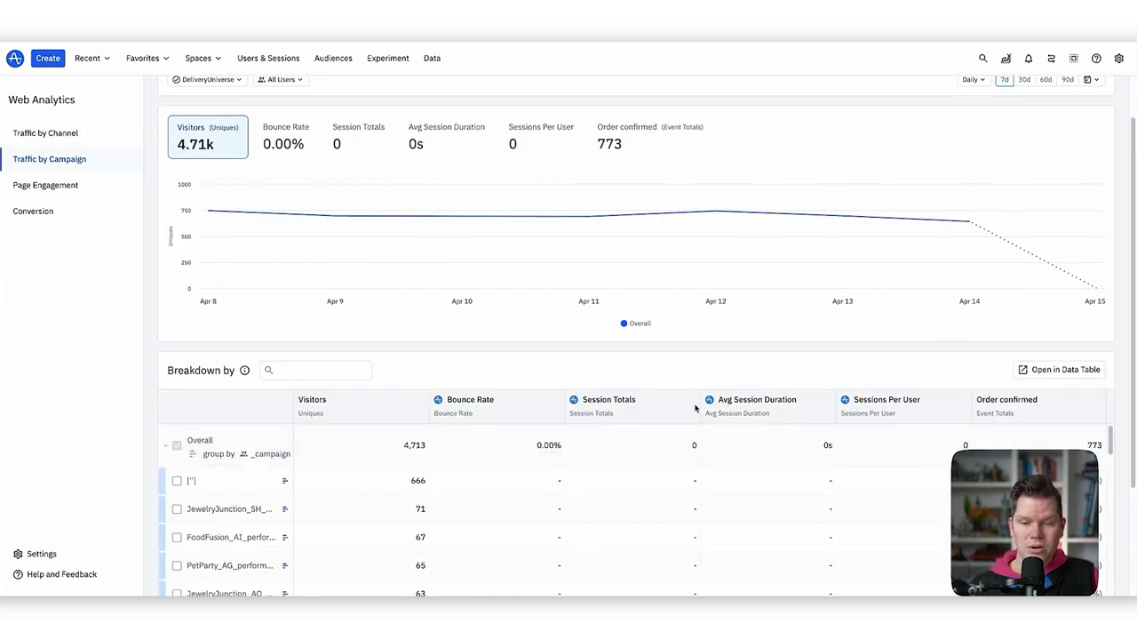
scroll(624, 439, "down", 2)
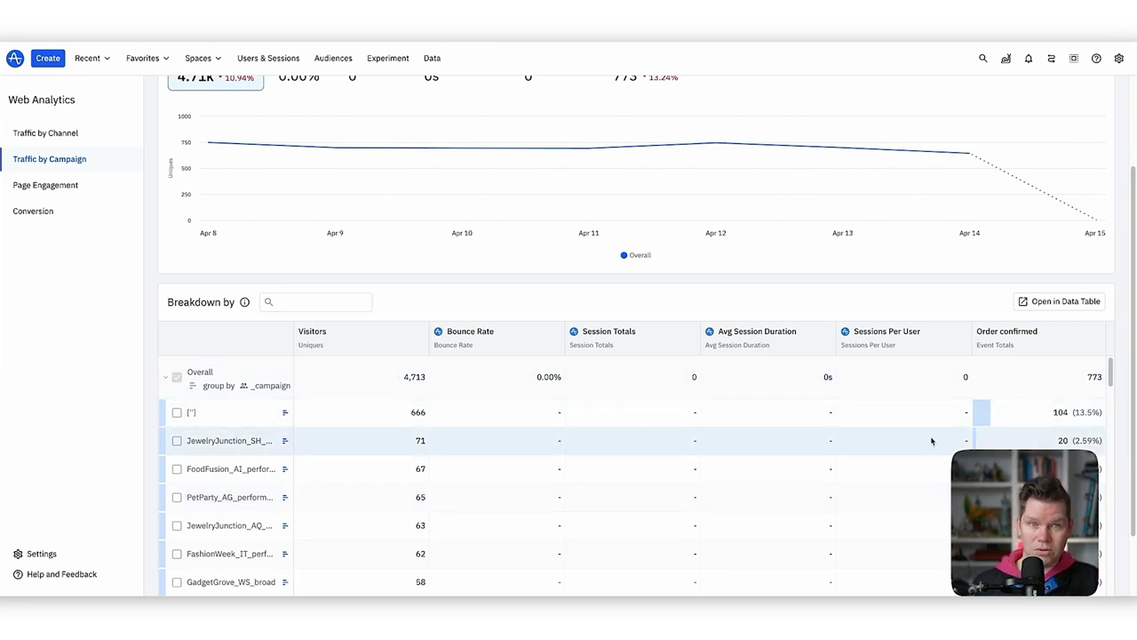
scroll(893, 430, "down", 10)
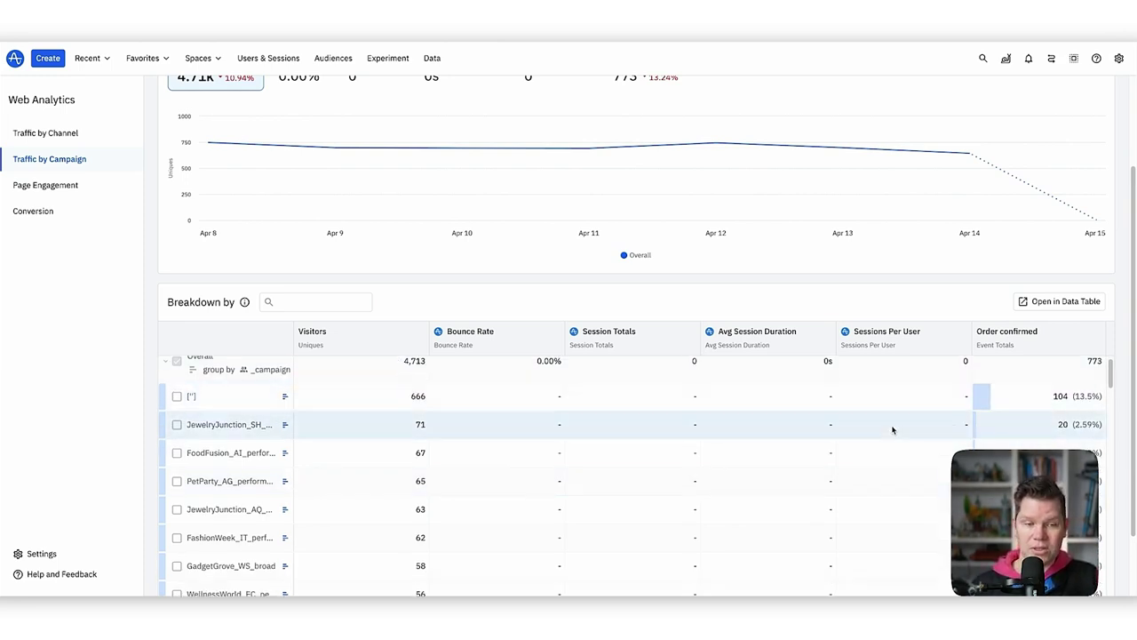
scroll(560, 422, "up", 10)
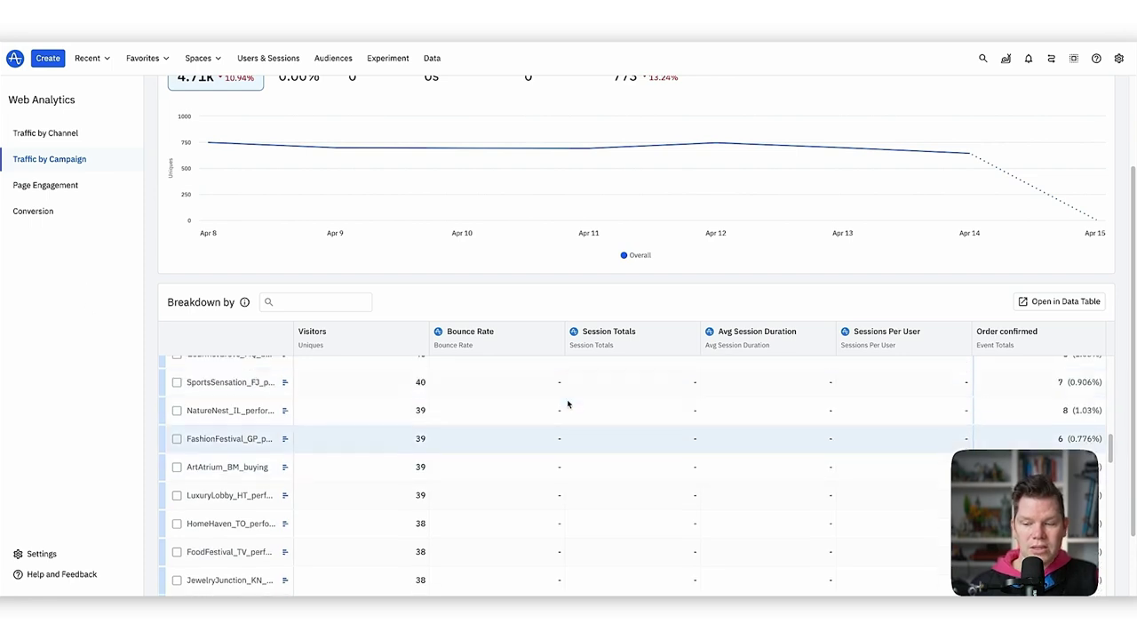
scroll(709, 299, "up", 1)
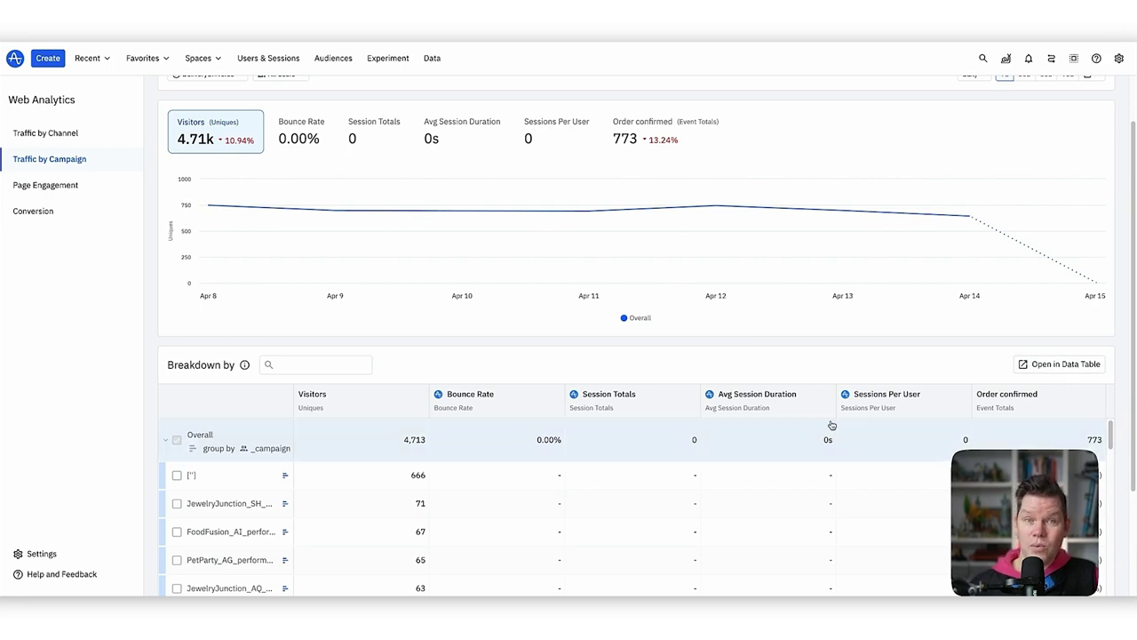
left_click(1024, 366)
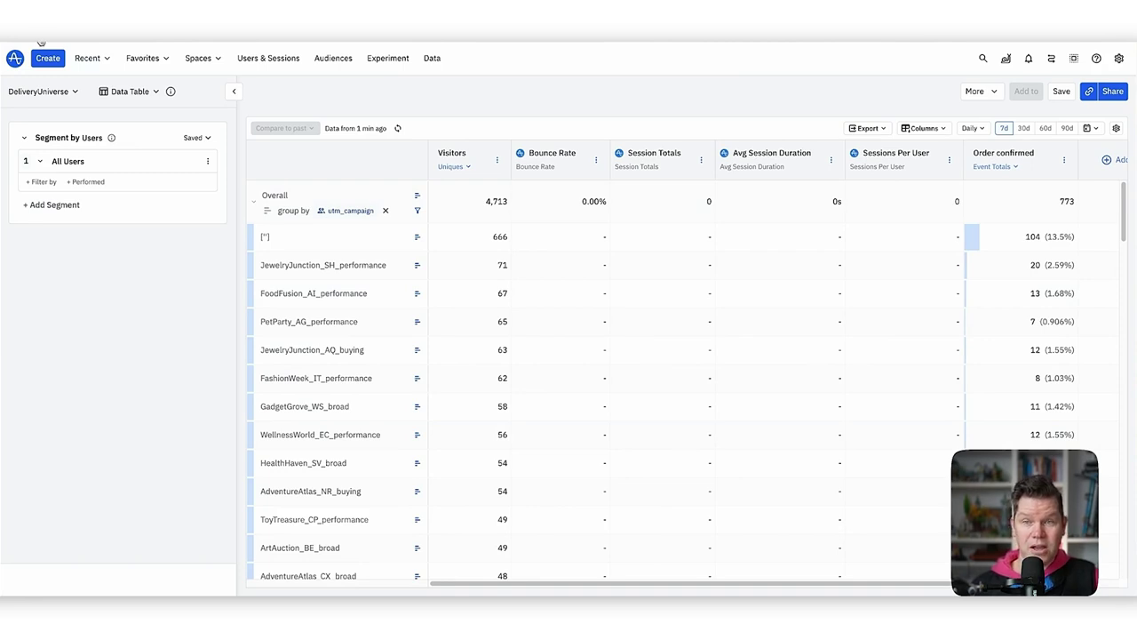
Step: Check which chart types are offered for creating a new chart, including Data Table, and return to the campaign table
left_click(50, 60)
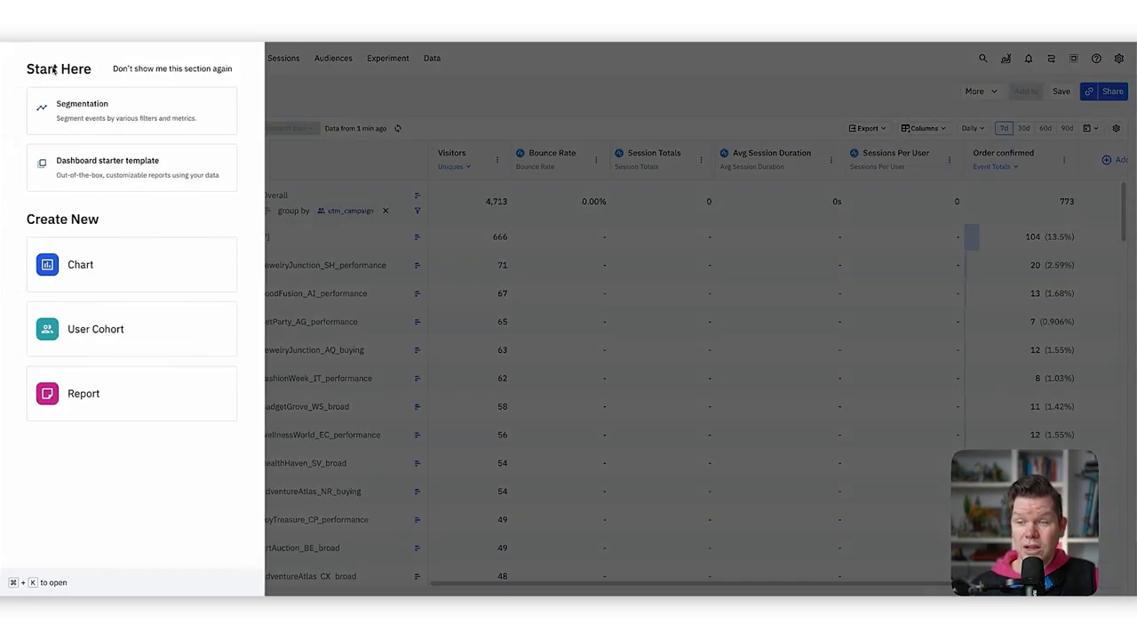
left_click(149, 274)
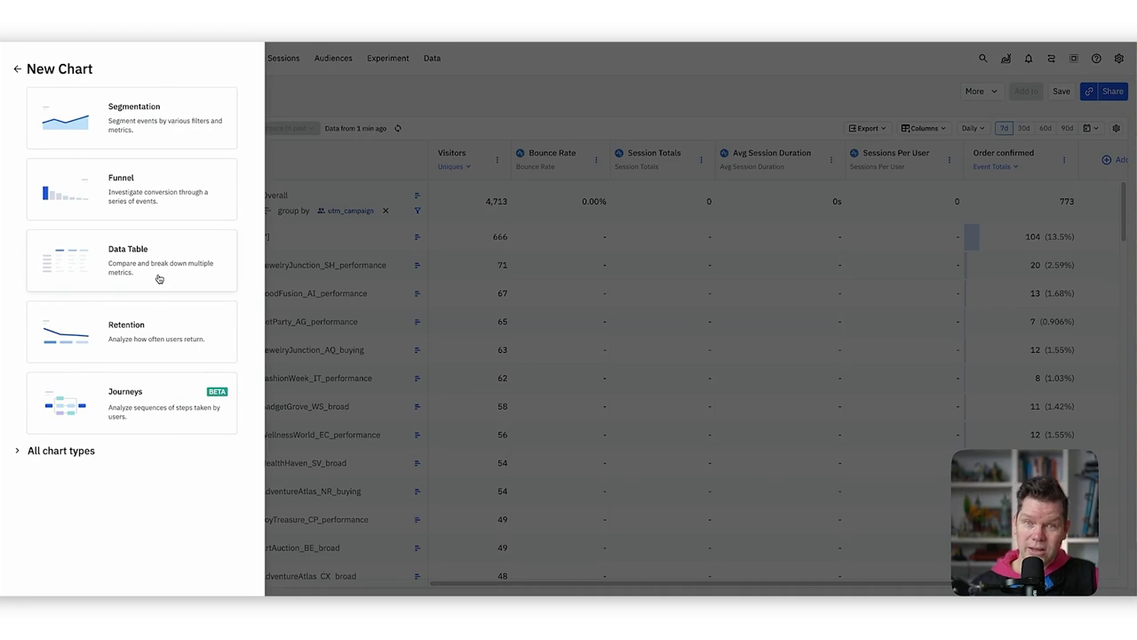
left_click(448, 106)
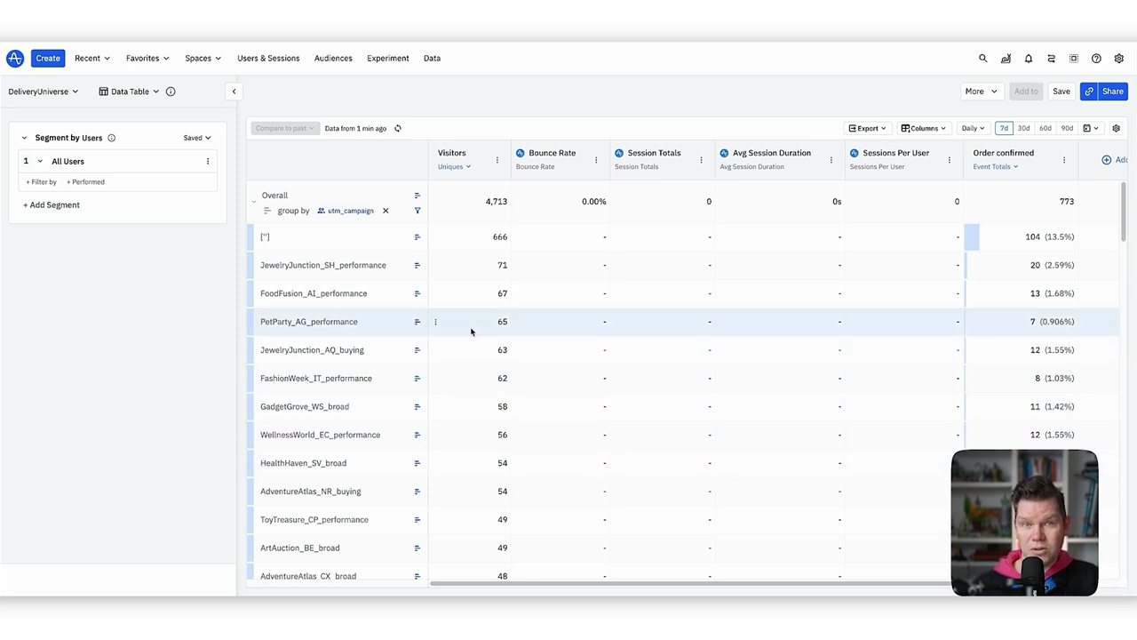
Step: Remove the Bounce Rate, Session Totals, Avg Session Duration and Sessions Per User columns from the data table
left_click(597, 160)
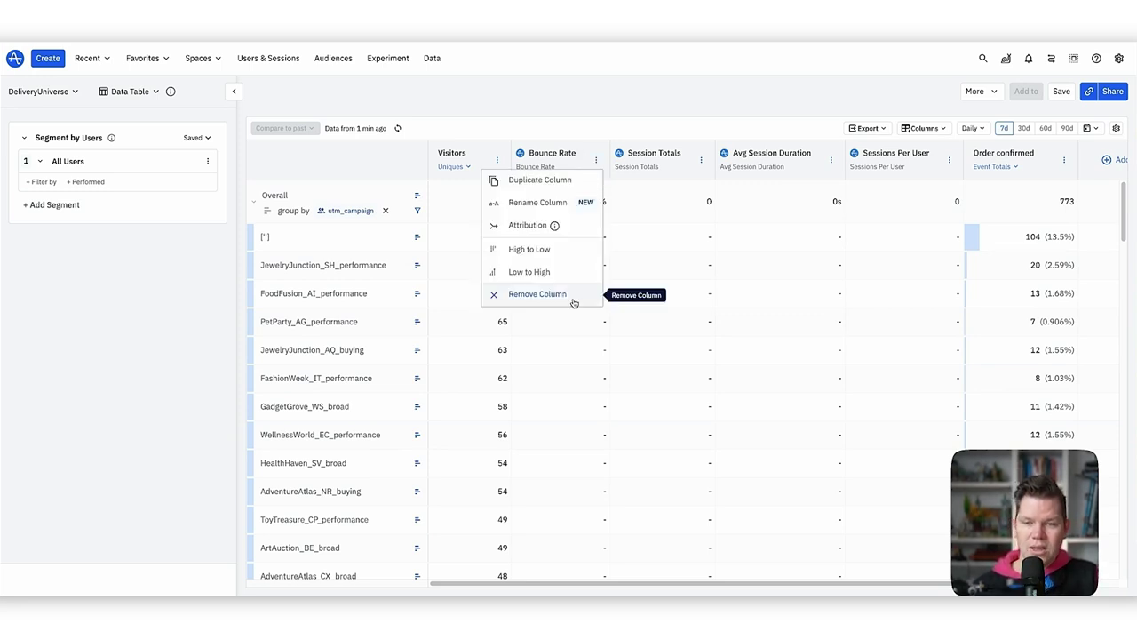
left_click(573, 303)
left_click(602, 161)
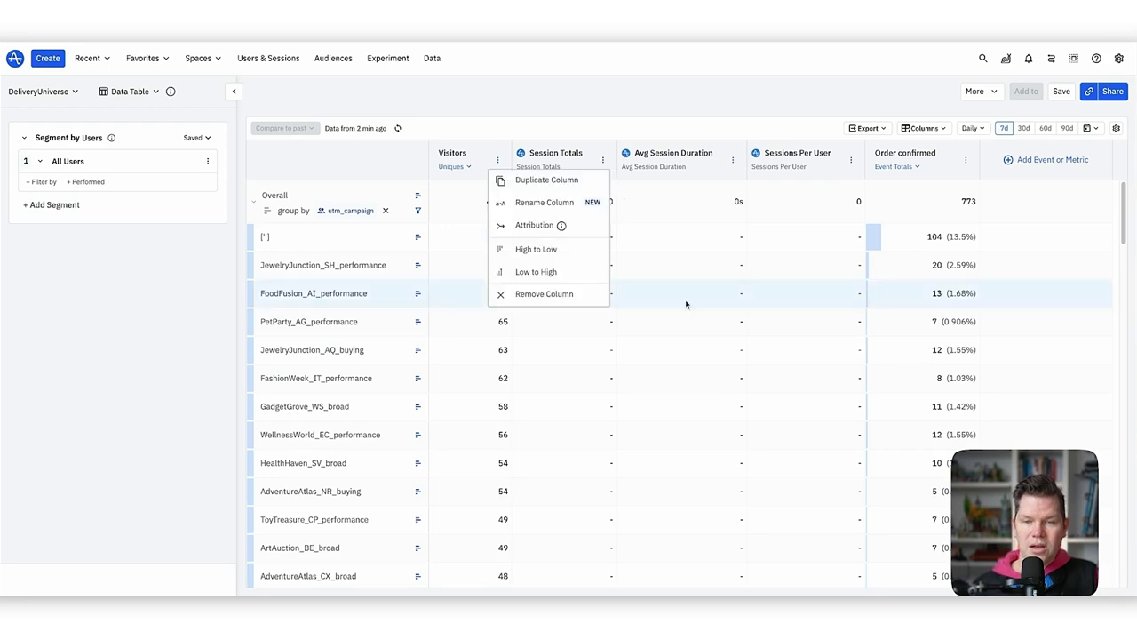
left_click(590, 296)
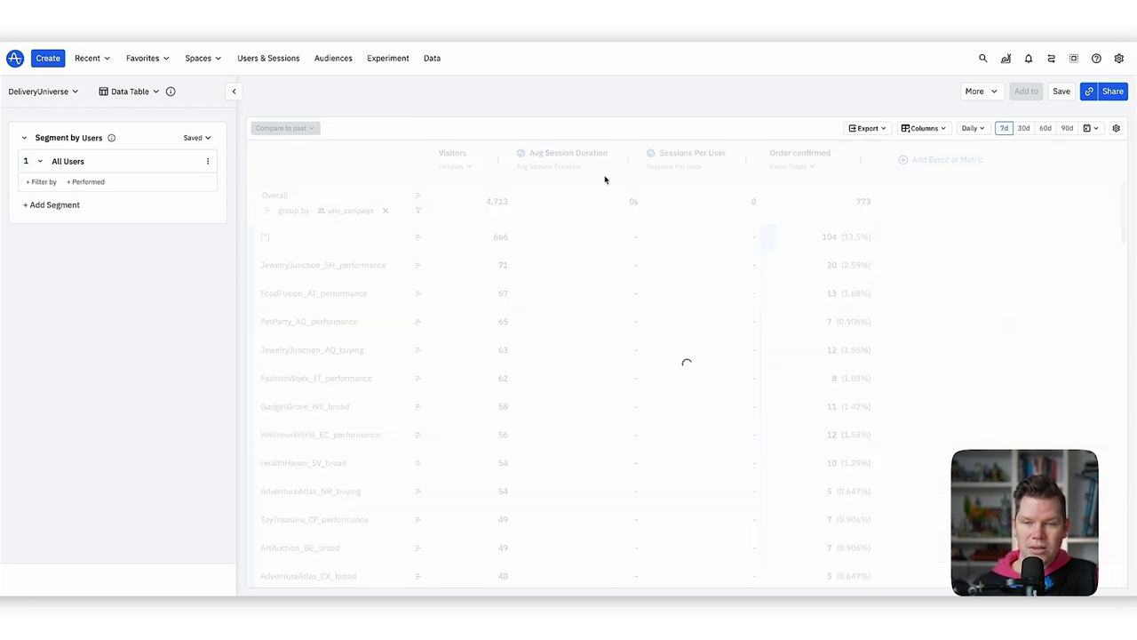
left_click(627, 160)
left_click(592, 297)
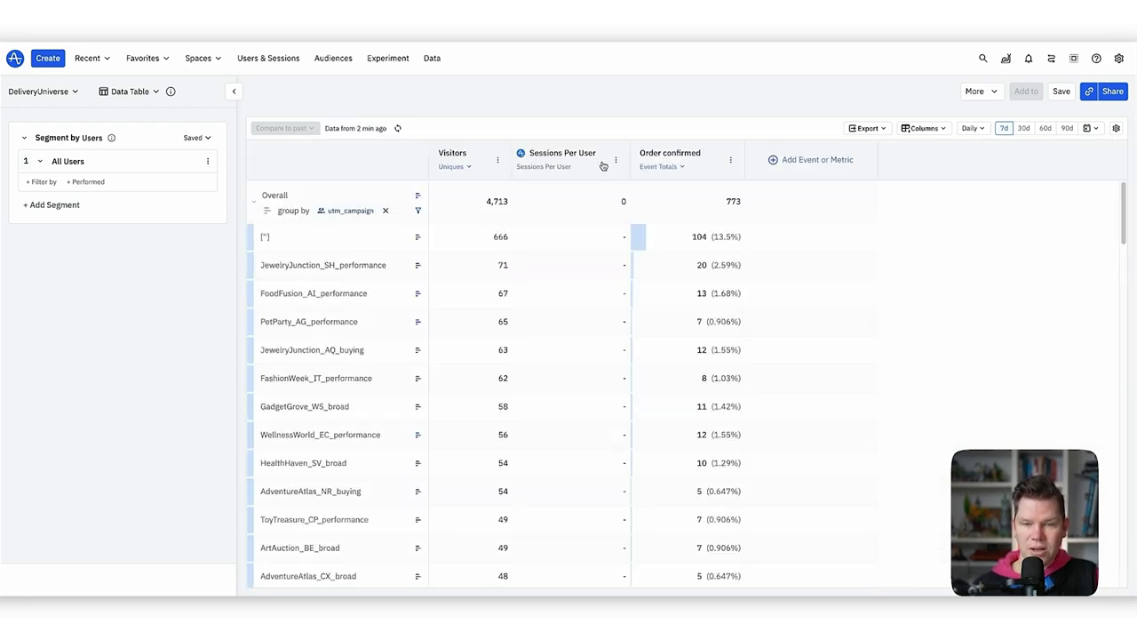
left_click(616, 160)
left_click(593, 296)
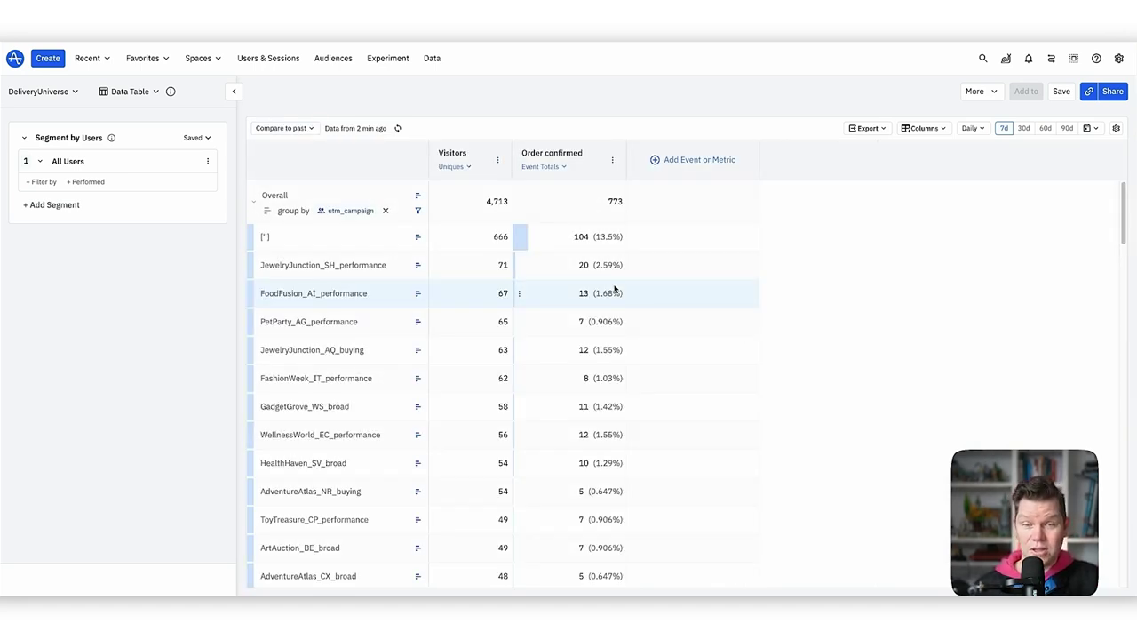
Step: Add the restaurant viewed event as a column and place it between Visitors and Order confirmed
left_click(699, 162)
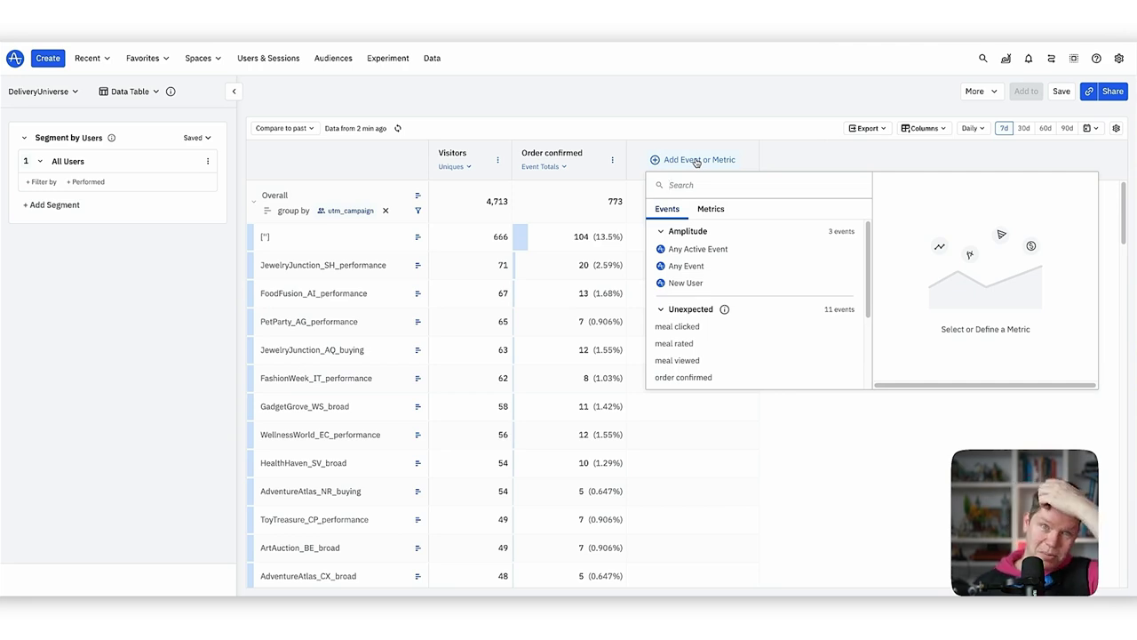
scroll(755, 365, "down", 3)
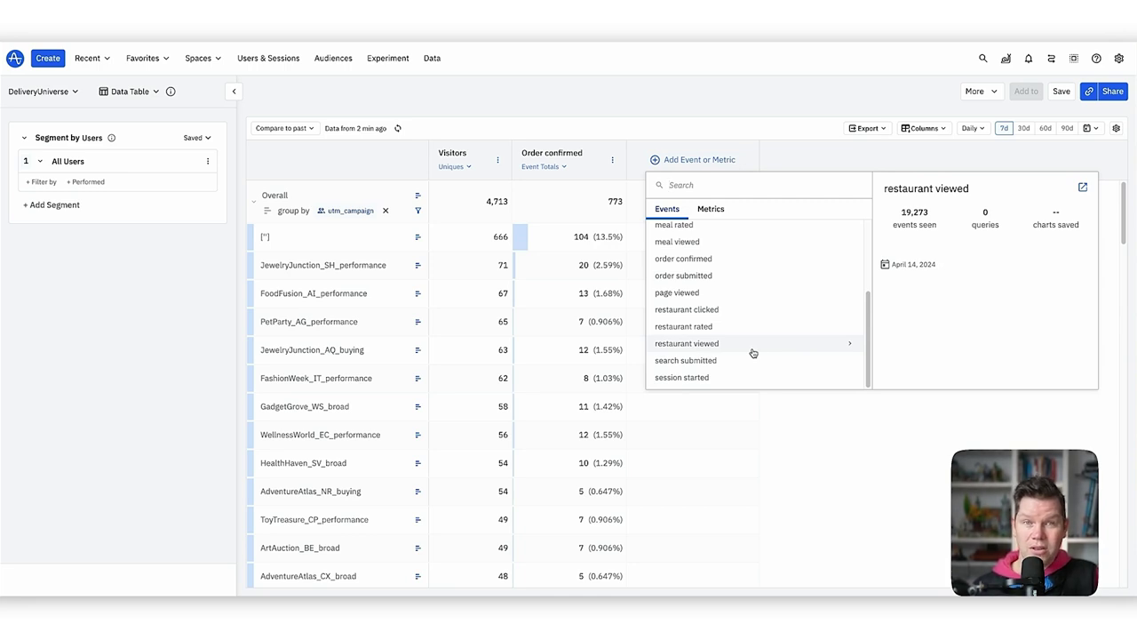
left_click(751, 349)
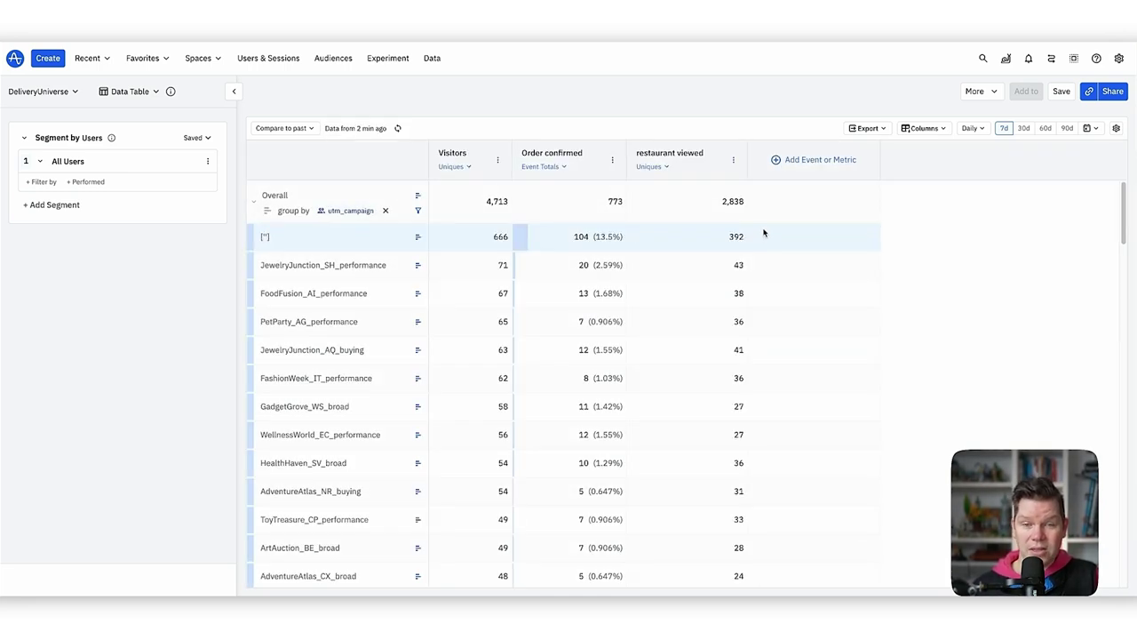
left_click_drag(729, 164, 560, 167)
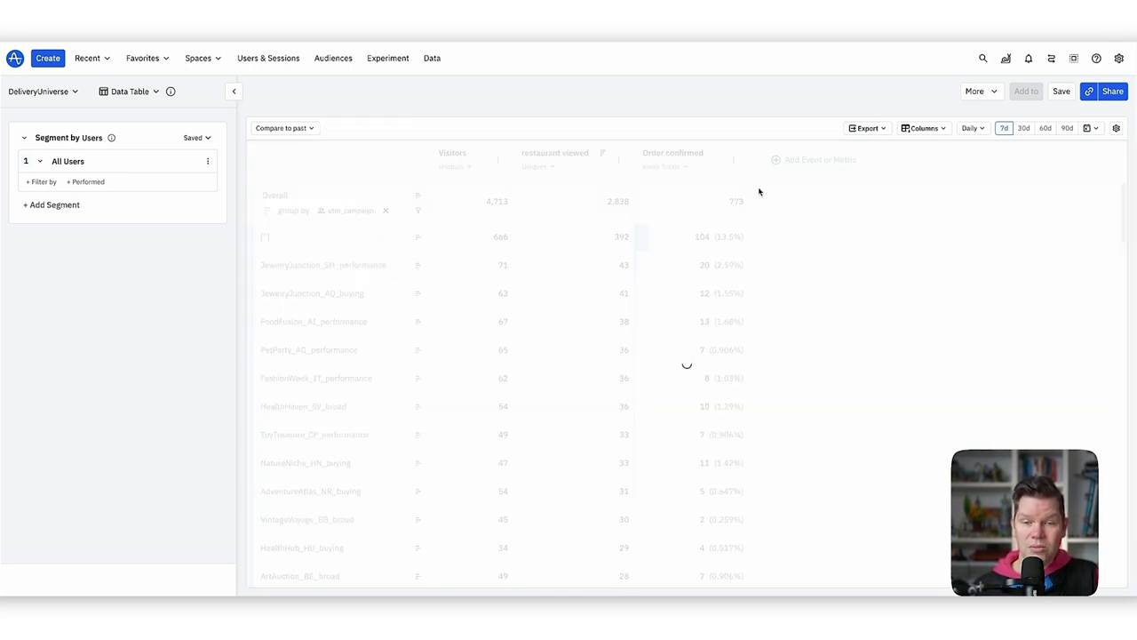
Step: Add the order submitted event as a column before Order confirmed, and count Order confirmed by Uniques
left_click(833, 172)
scroll(780, 364, "down", 3)
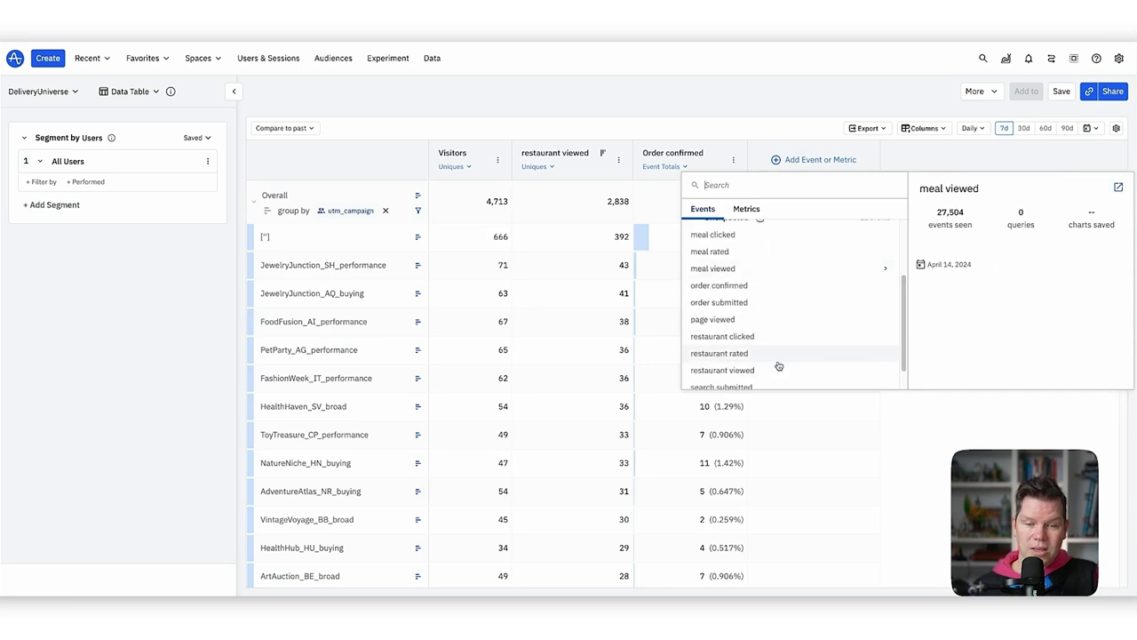
left_click(754, 303)
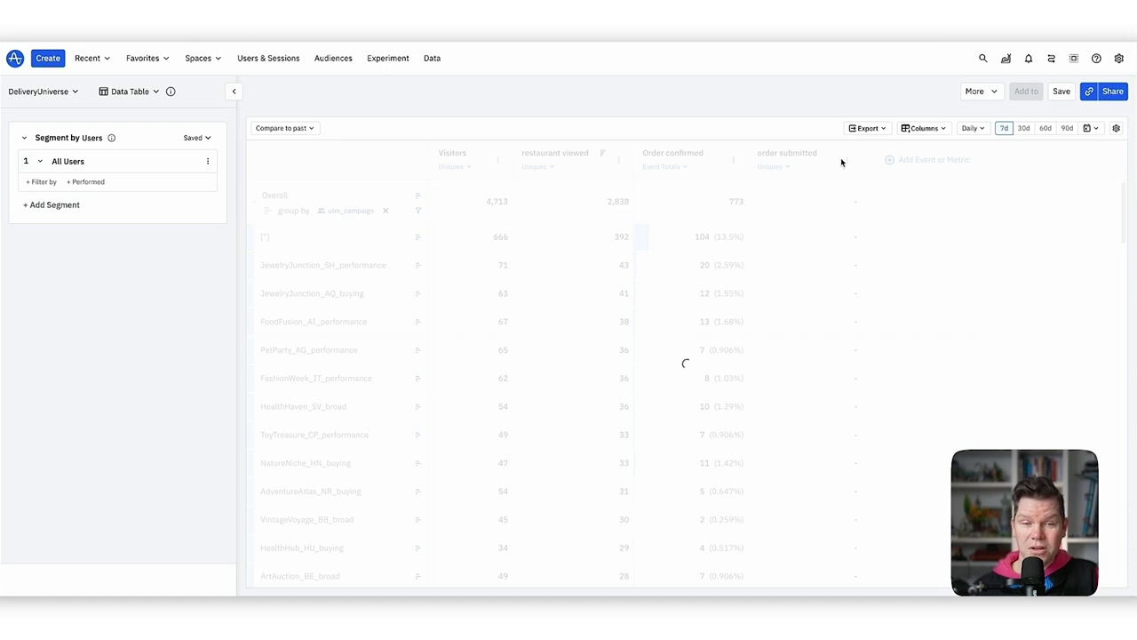
left_click_drag(841, 157, 731, 158)
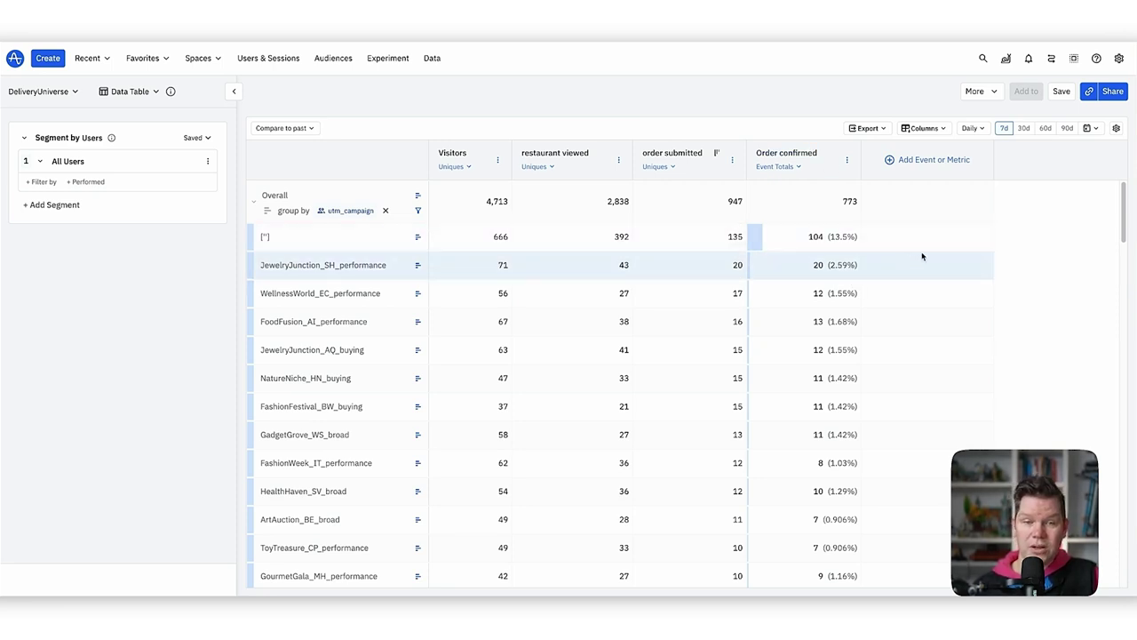
left_click(798, 167)
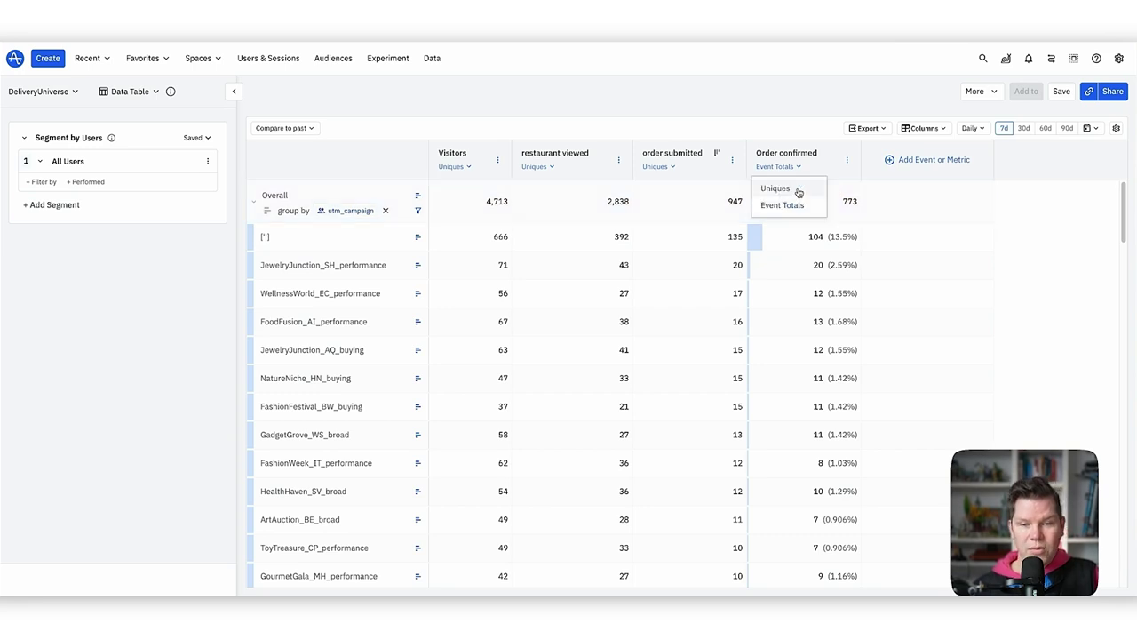
left_click(799, 193)
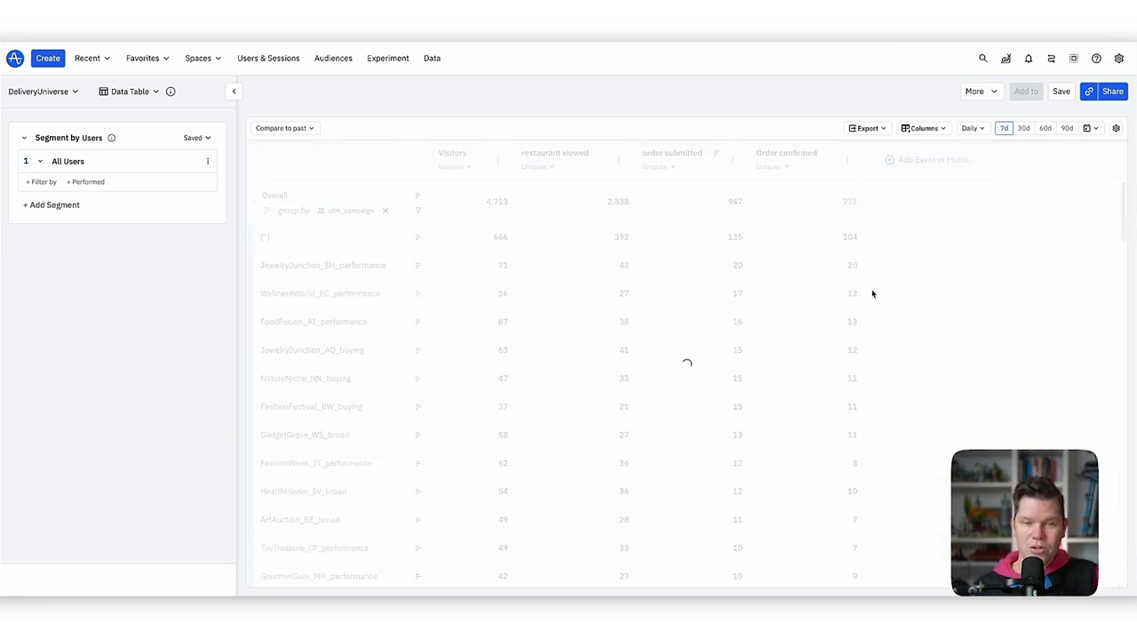
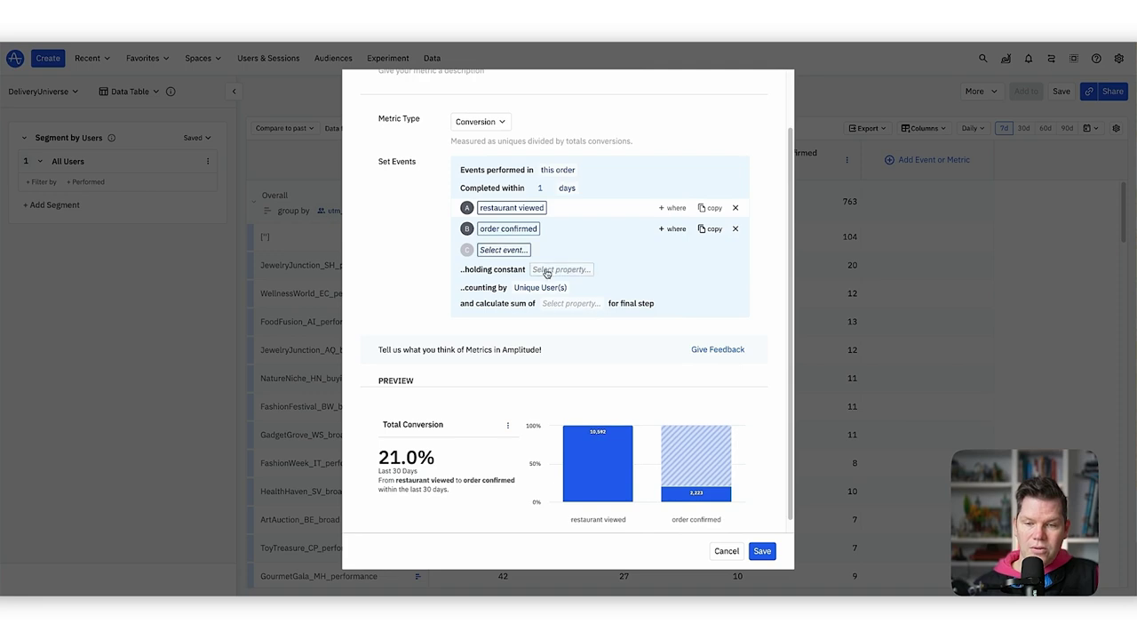
Step: Save a Conversion metric from restaurant viewed to order confirmed, completed within 1 day and counted by unique users
left_click(766, 552)
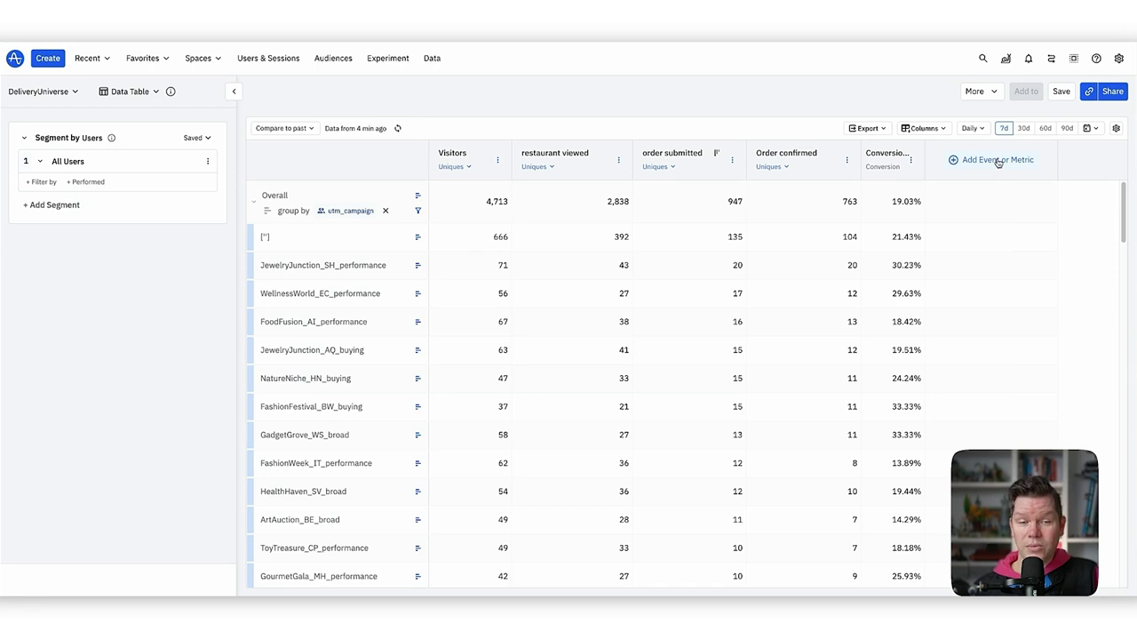
Step: Add a new Conversion metric named CR - Submitted to Confirmed, measuring order submitted to order confirmed within 1 day by unique users
left_click(998, 161)
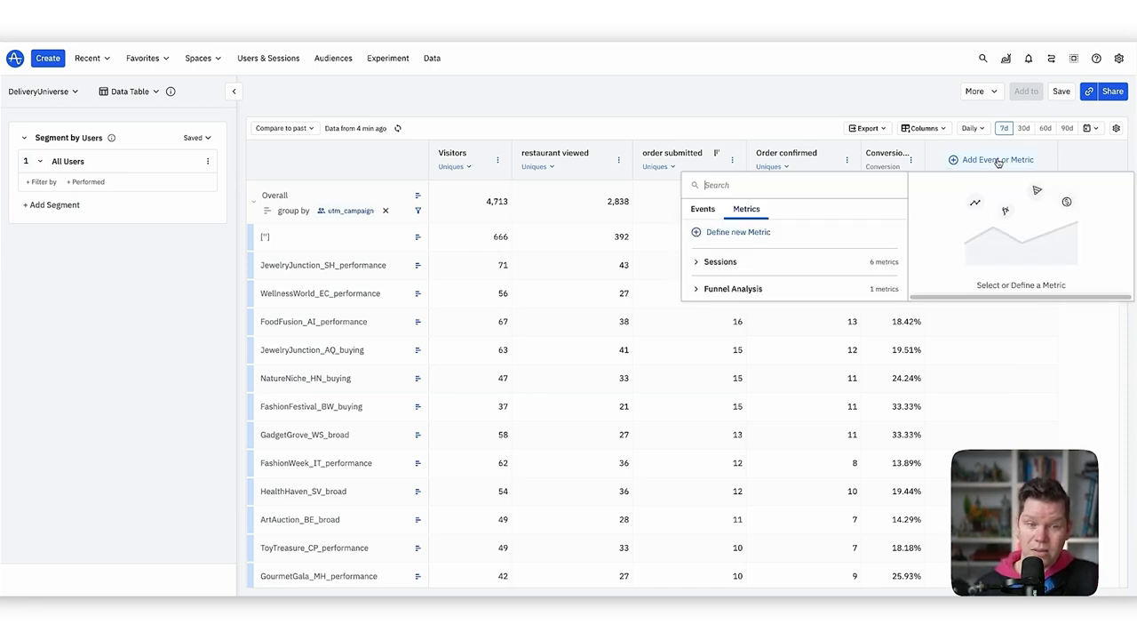
left_click(711, 233)
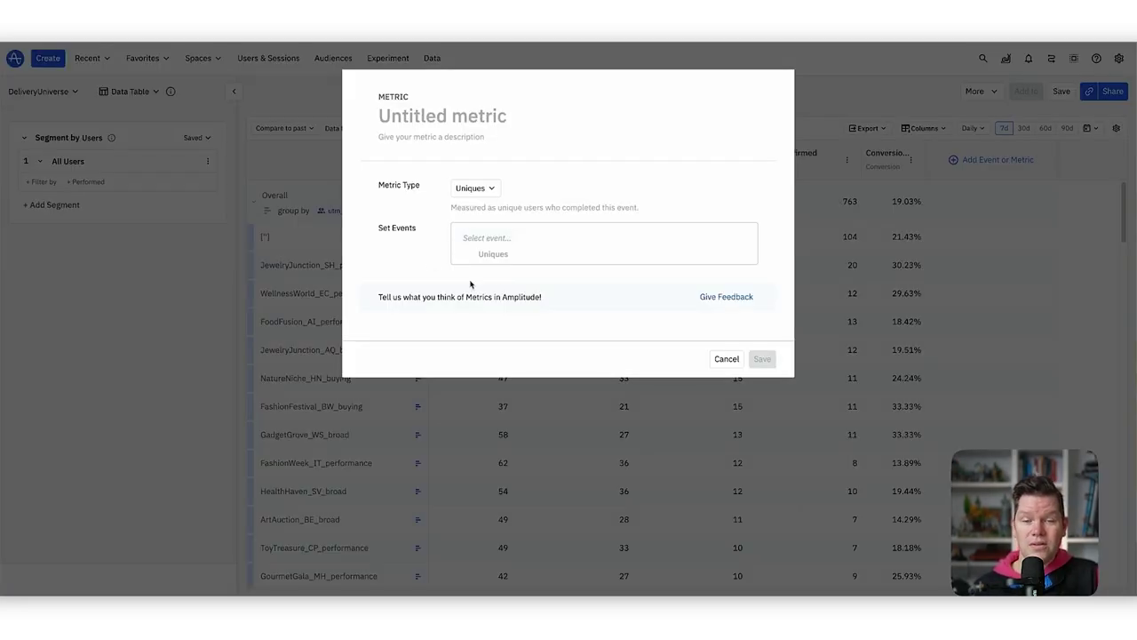
left_click(487, 188)
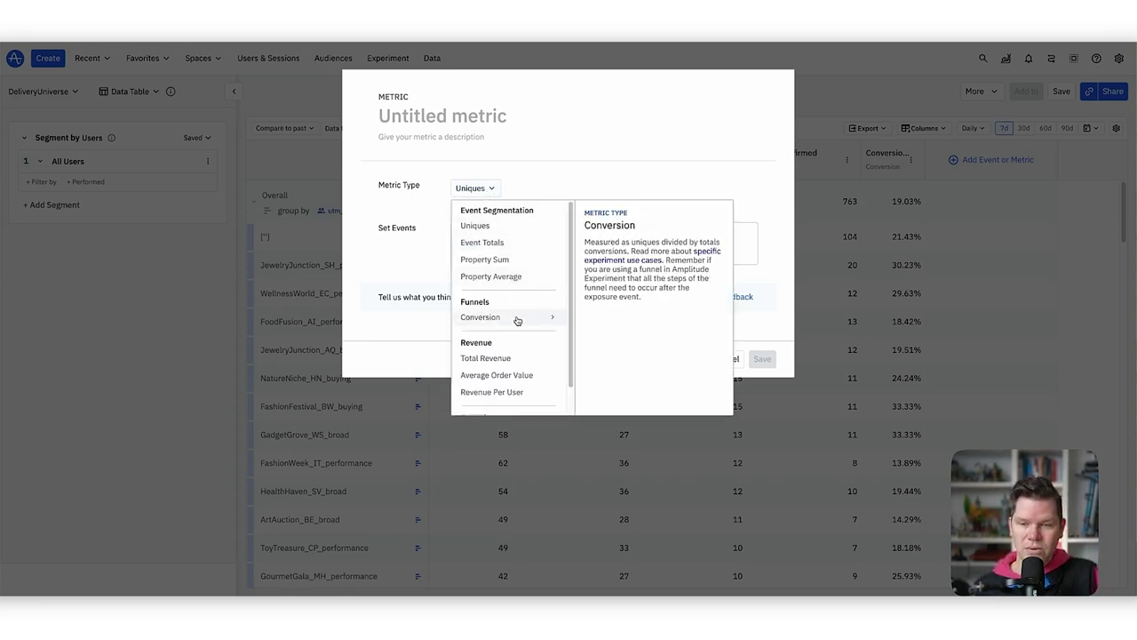
left_click(517, 318)
left_click(508, 275)
scroll(558, 475, "down", 1)
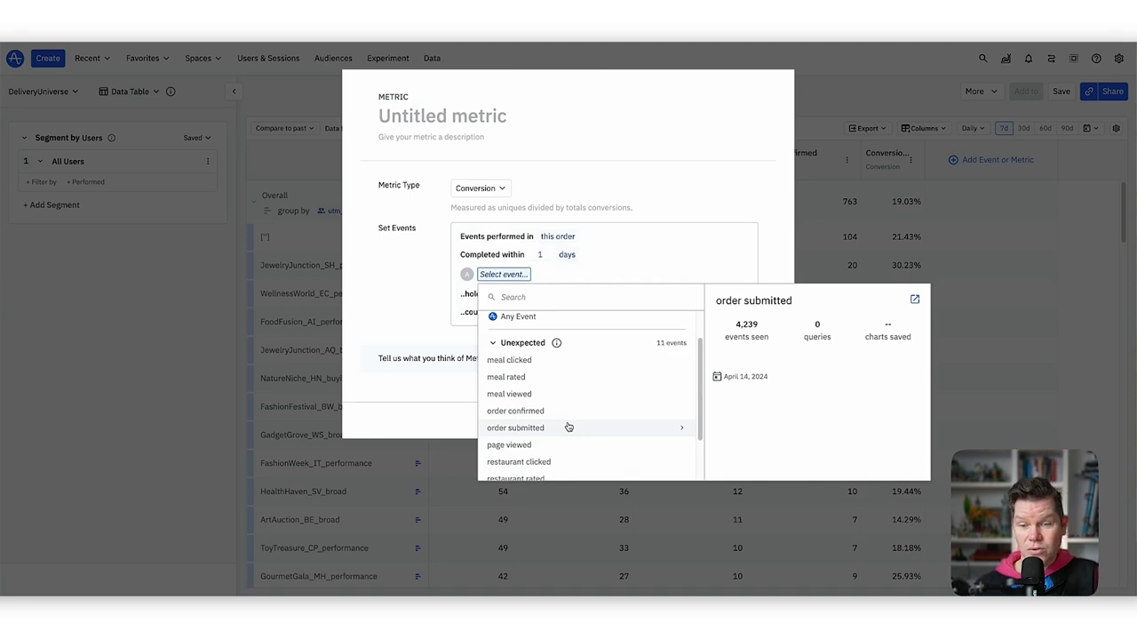
left_click(569, 427)
left_click(518, 297)
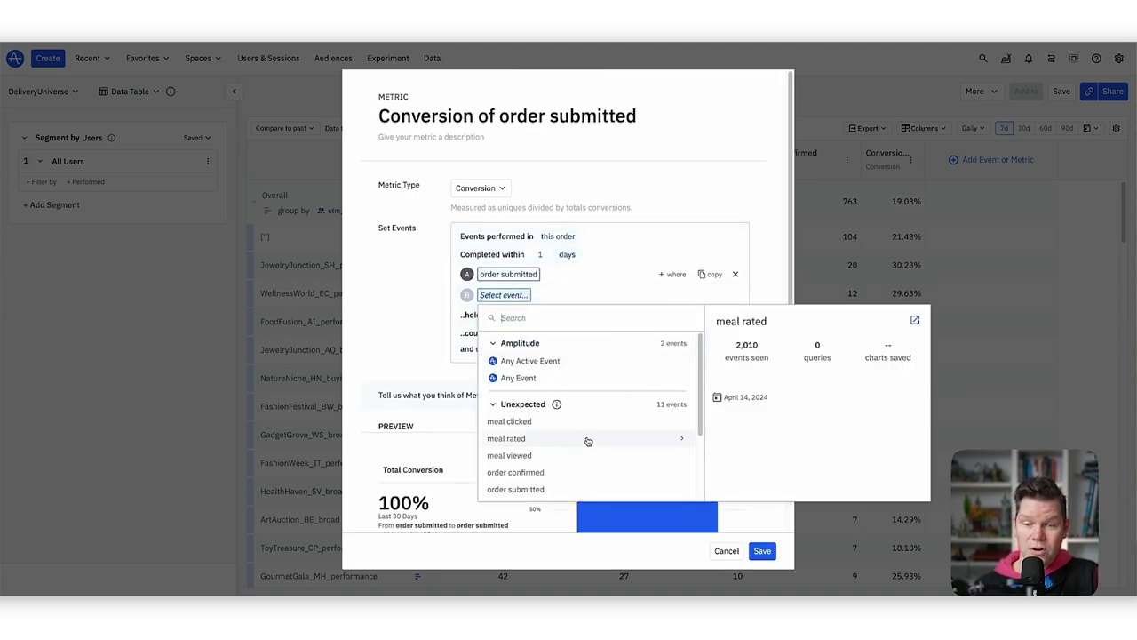
left_click(571, 472)
scroll(680, 338, "down", 2)
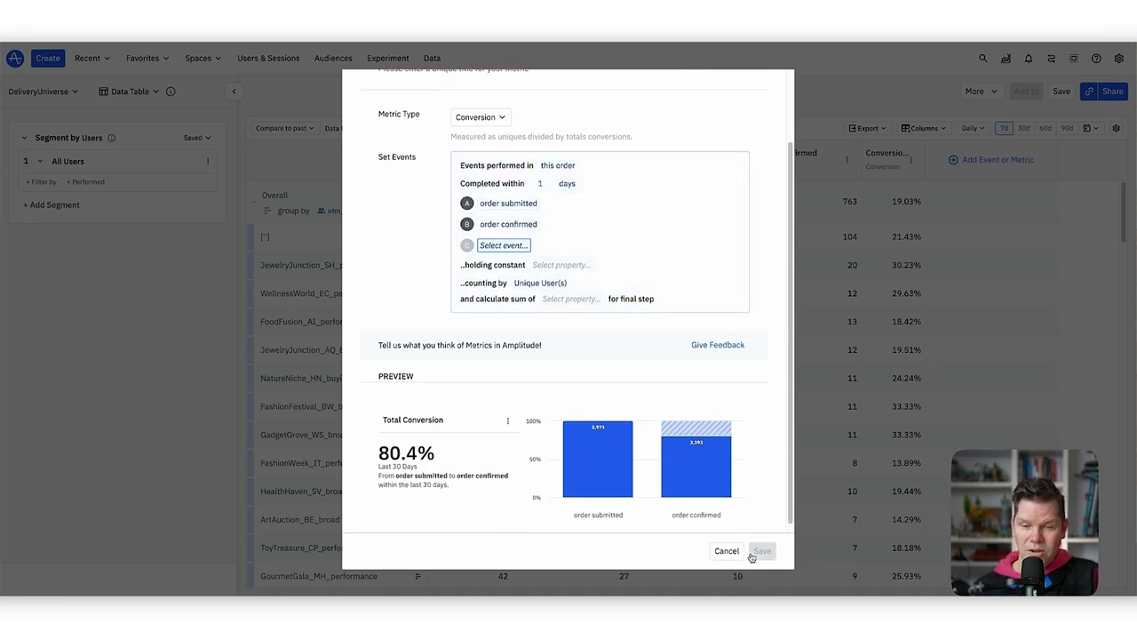
left_click(763, 551)
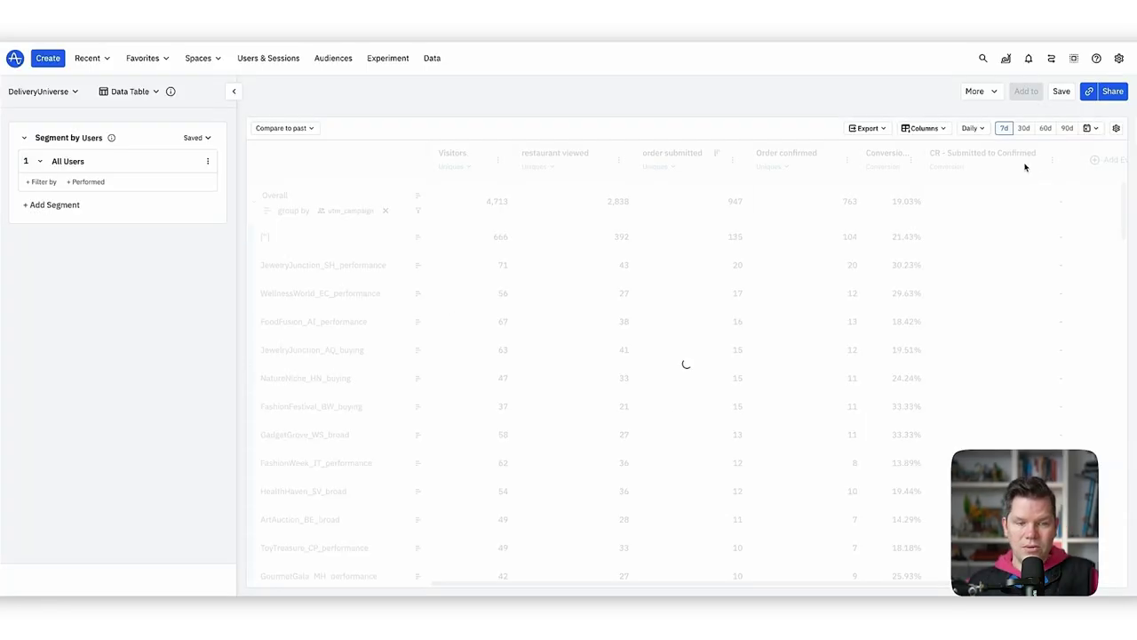
Step: Sort the campaigns by CR Restaurant - Order in descending order and compare the conversion rates down the table
left_click(752, 168)
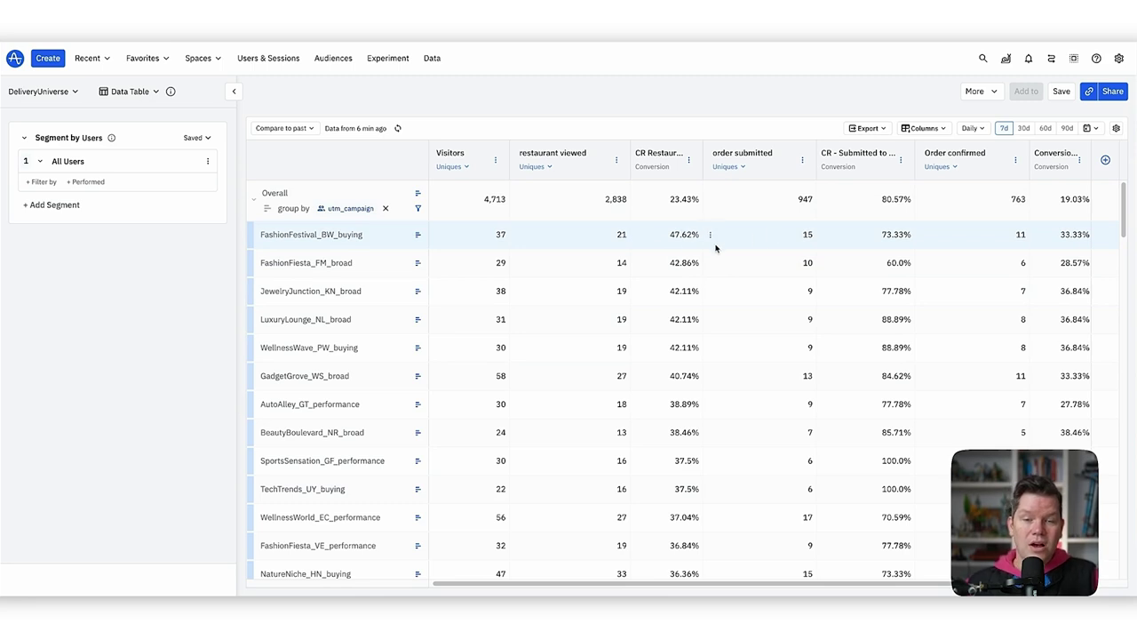
scroll(686, 320, "down", 1)
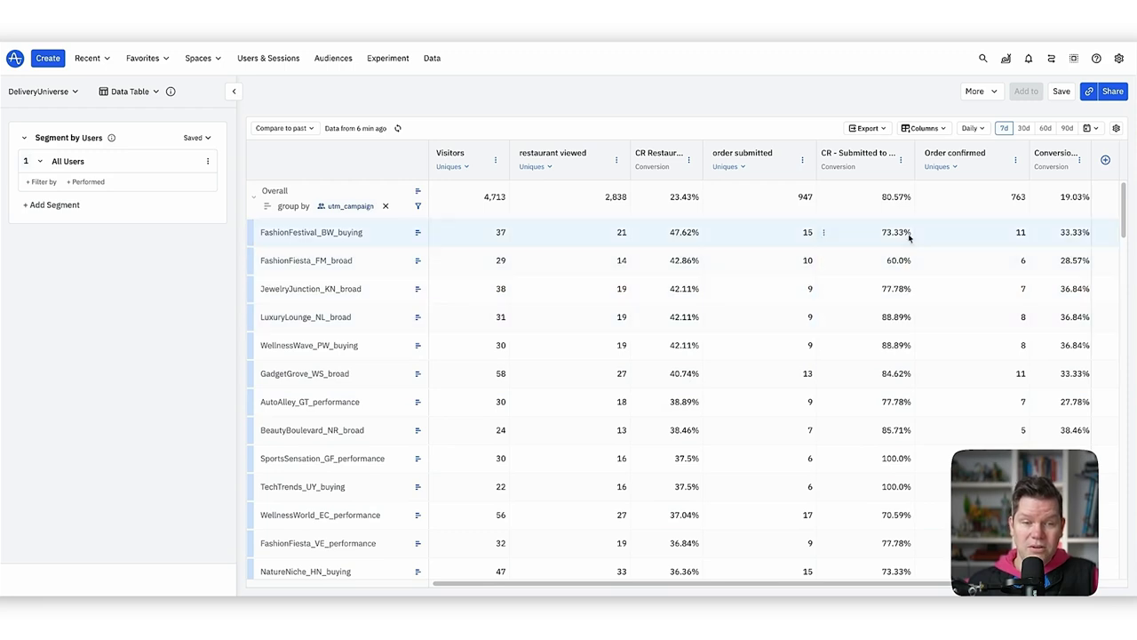
scroll(782, 423, "down", 5)
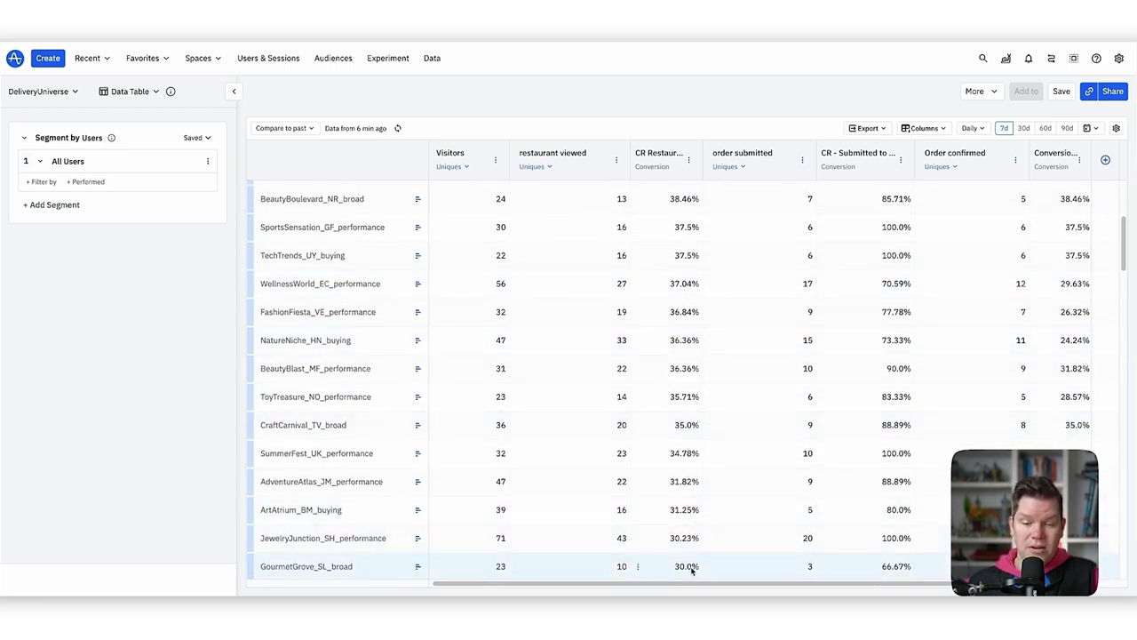
scroll(699, 356, "up", 5)
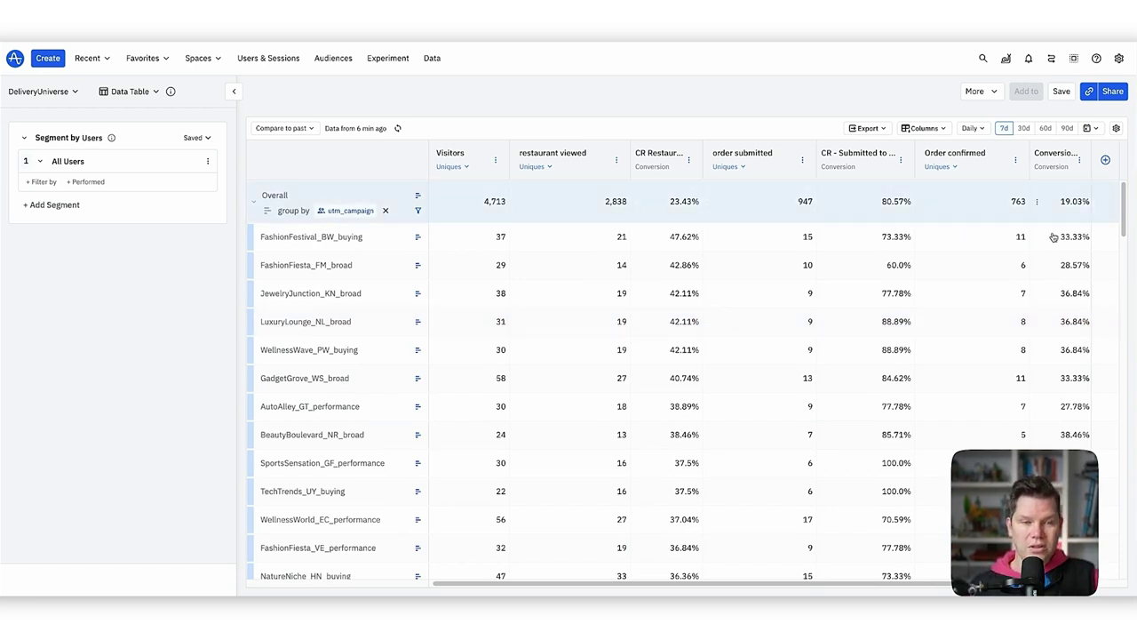
Step: Save the data table as Mkt Campaign Reporting in the Deepskydata space and dismiss the sharing dialog
left_click(1062, 90)
triple_click(508, 140)
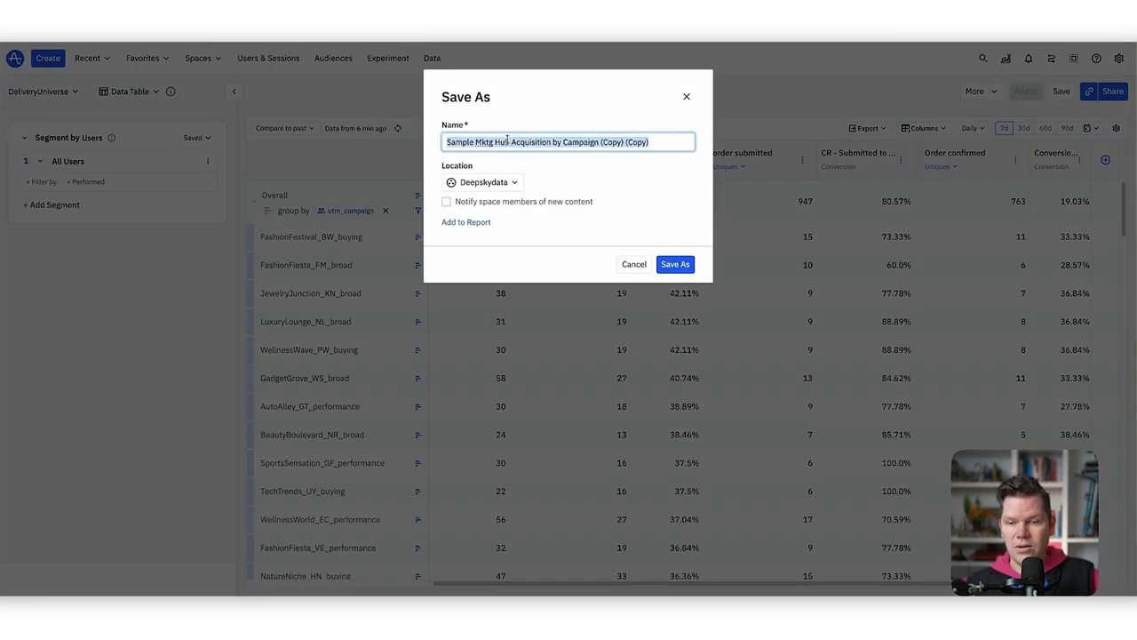
type("Mkt Campaign Reporting")
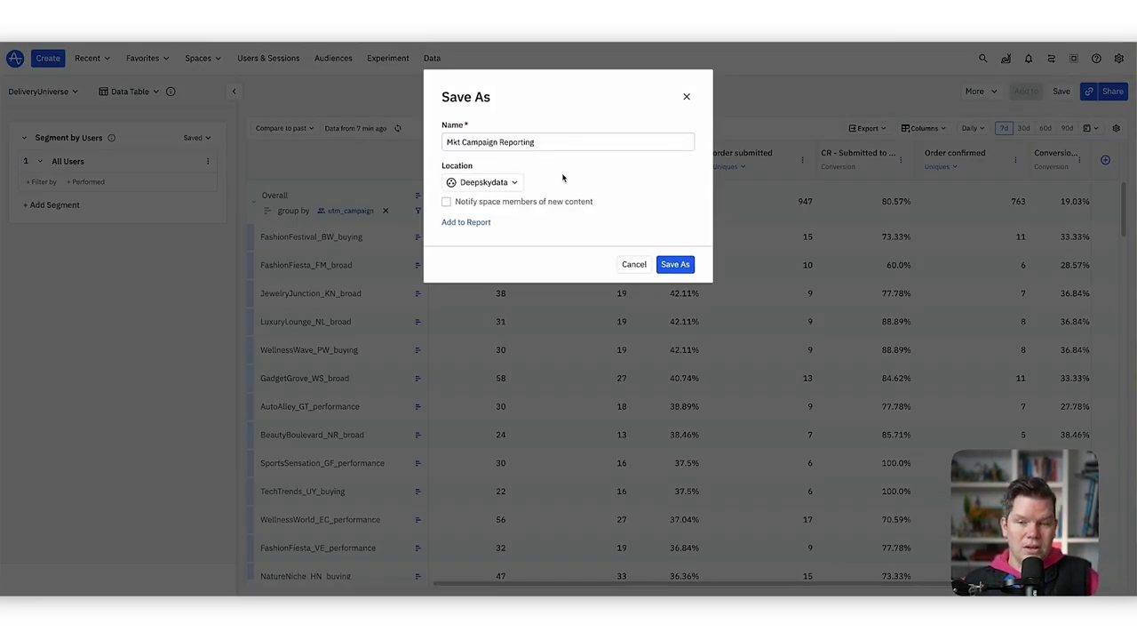
left_click(675, 264)
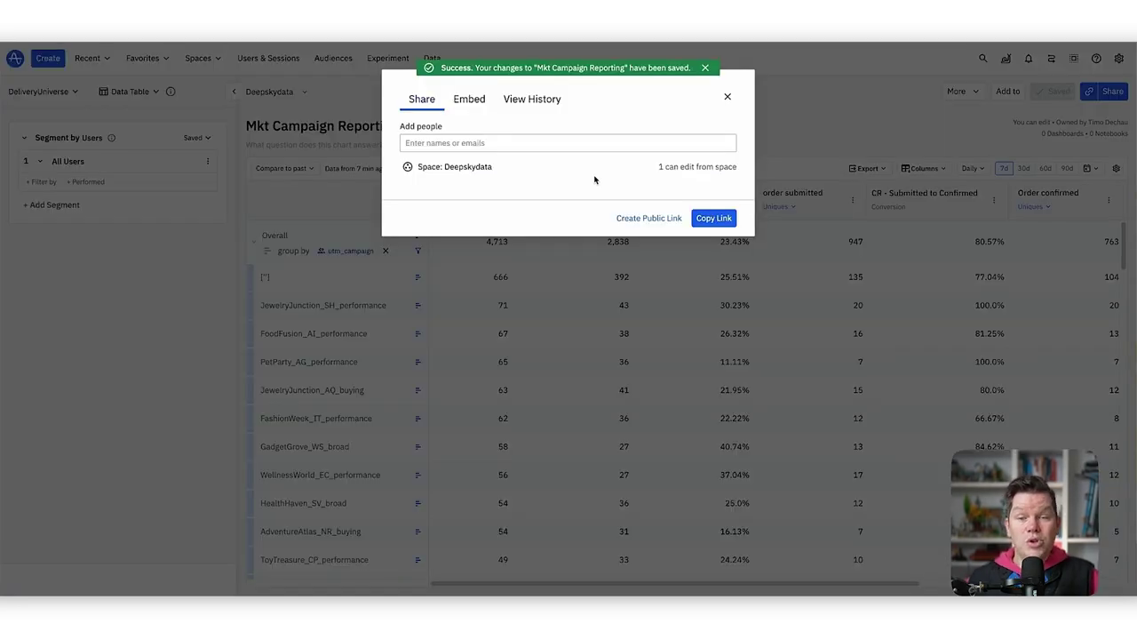
left_click(729, 98)
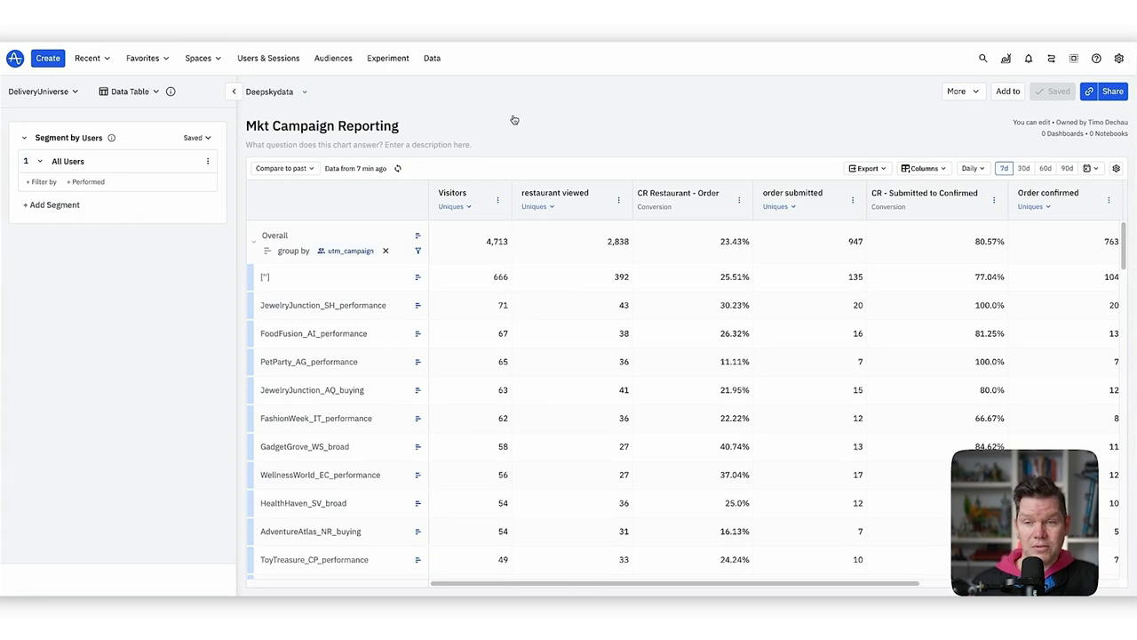
Step: Go to the Web Analytics space and open its Traffic by Campaign report
left_click(200, 57)
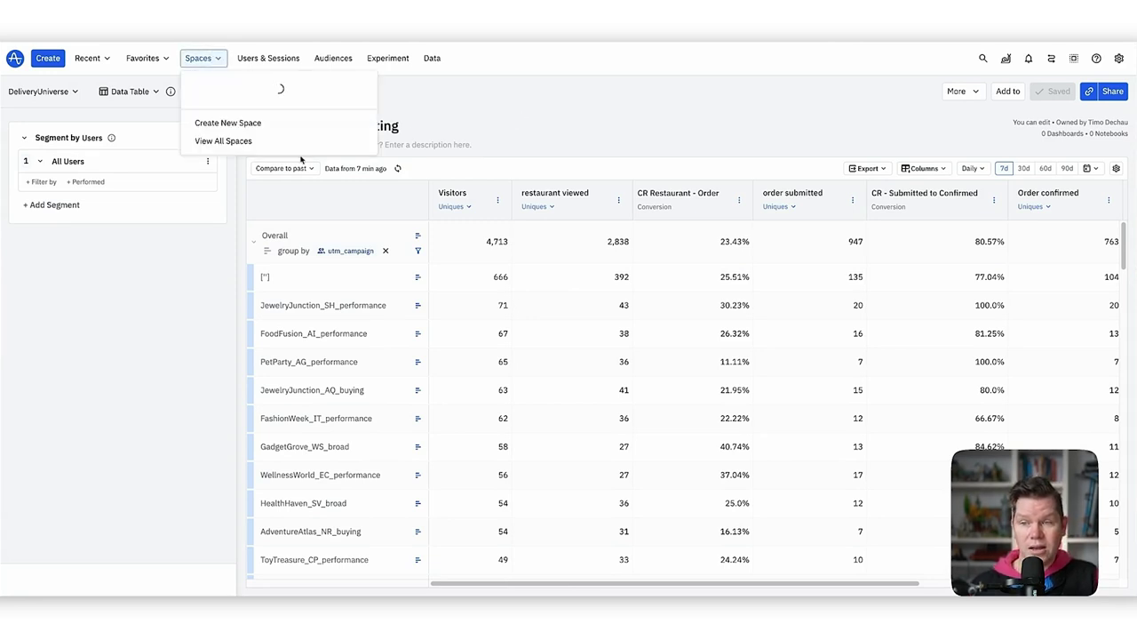
left_click(235, 179)
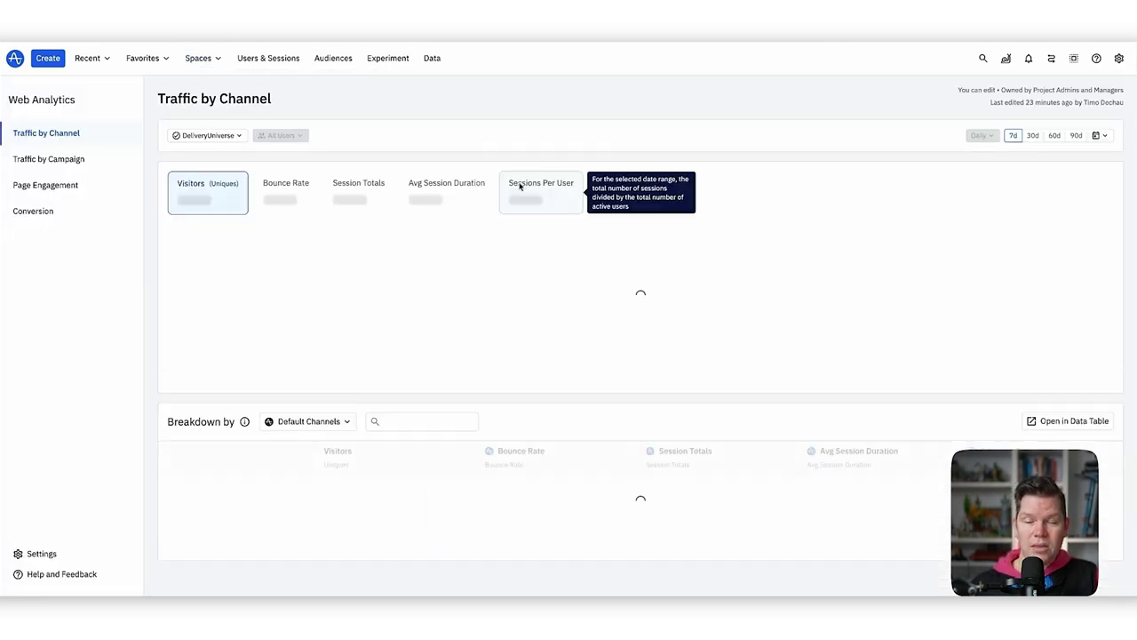
left_click(55, 161)
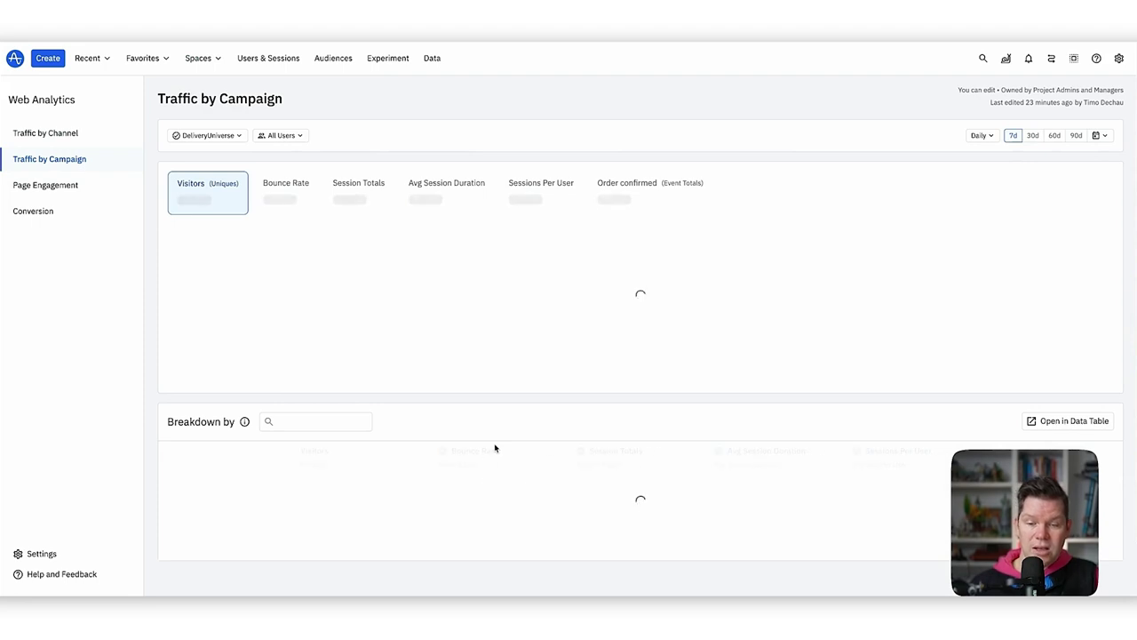